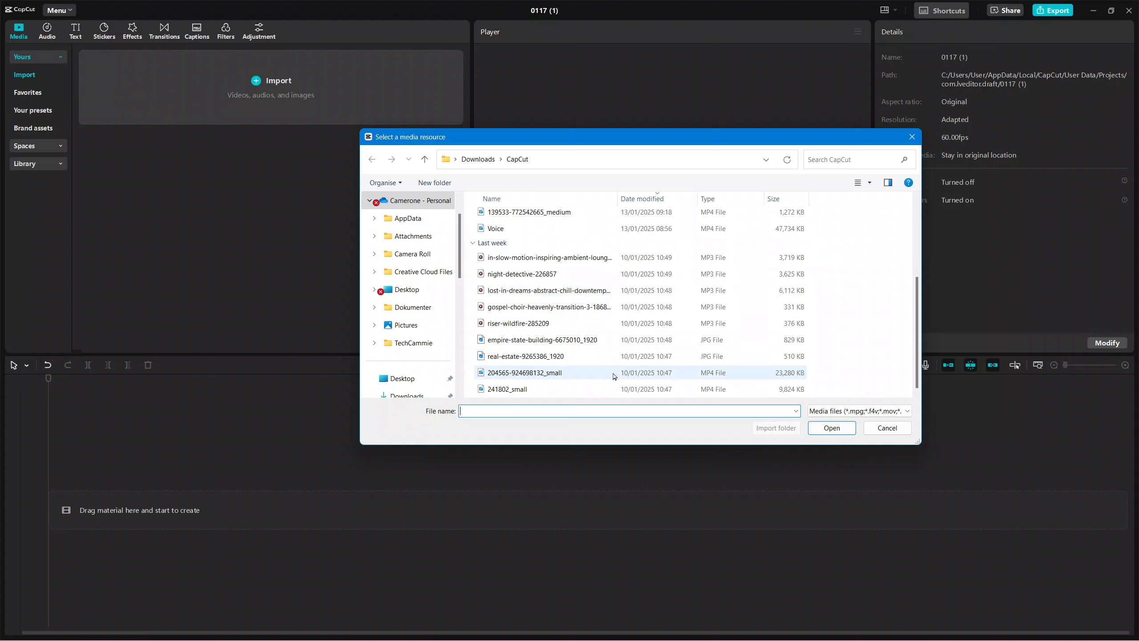
left_click(613, 377)
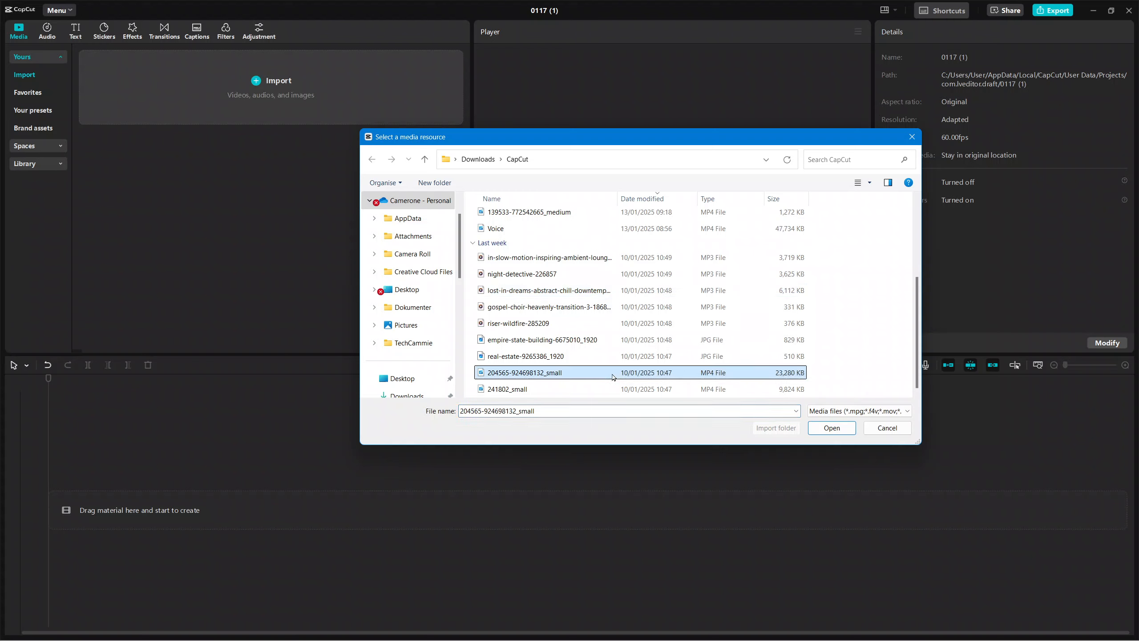
left_click(832, 428)
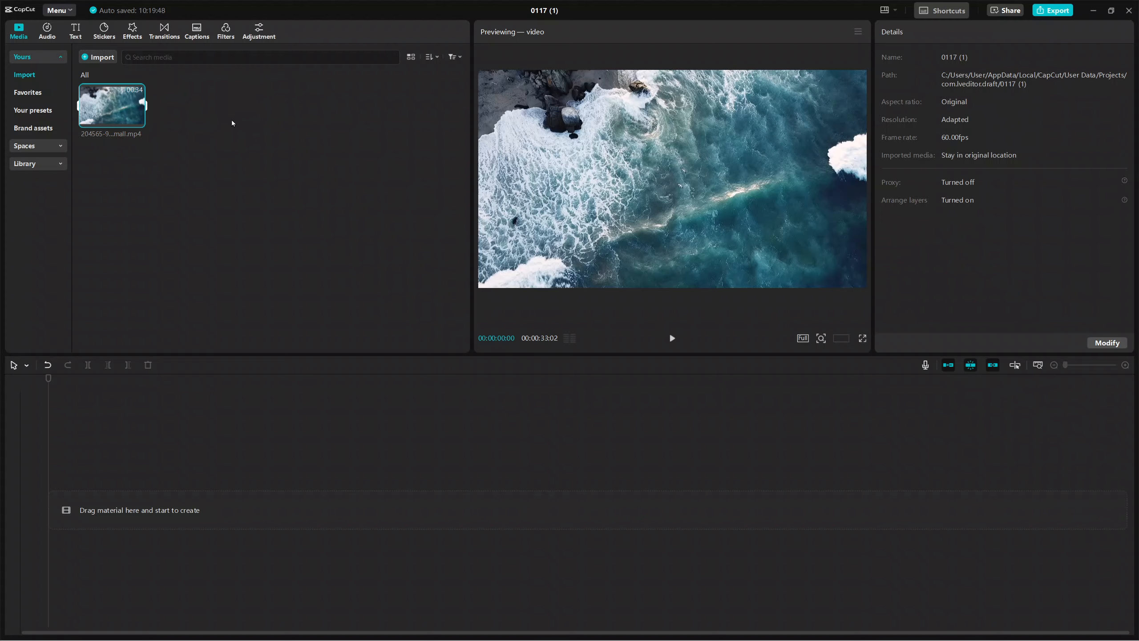
left_click(176, 101)
mouse_move(138, 122)
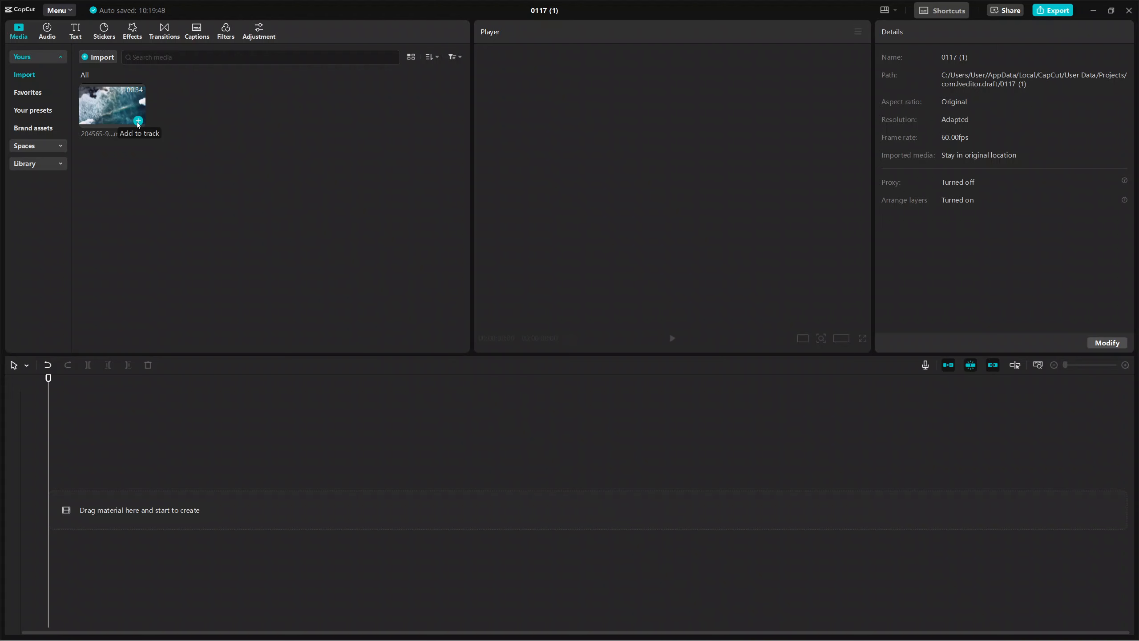
left_click_drag(138, 124, 100, 498)
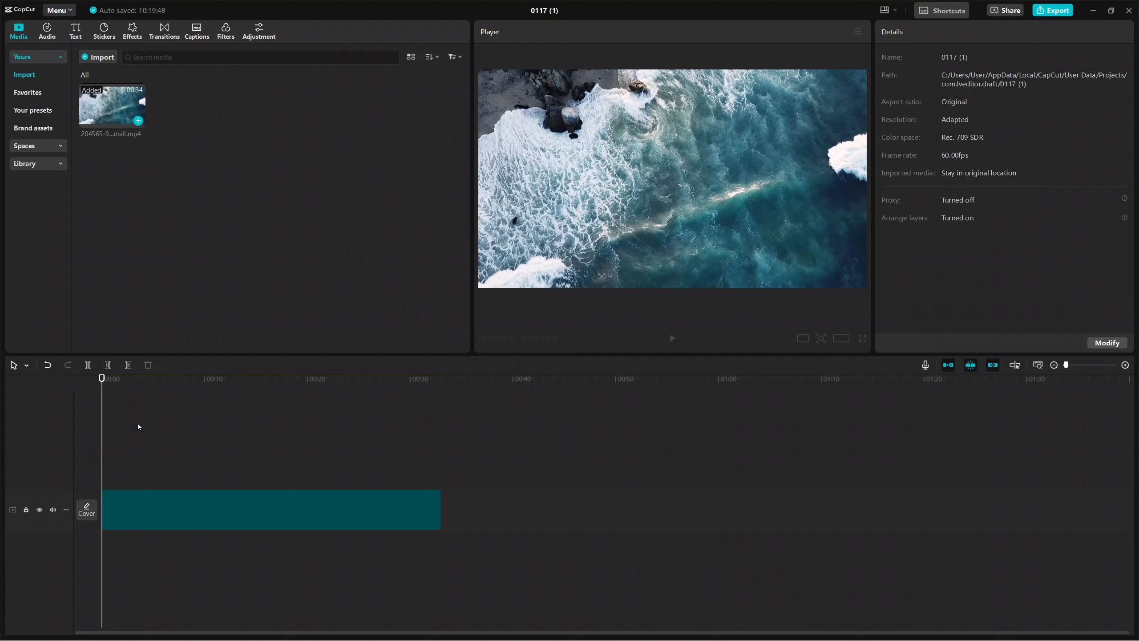
left_click(356, 493)
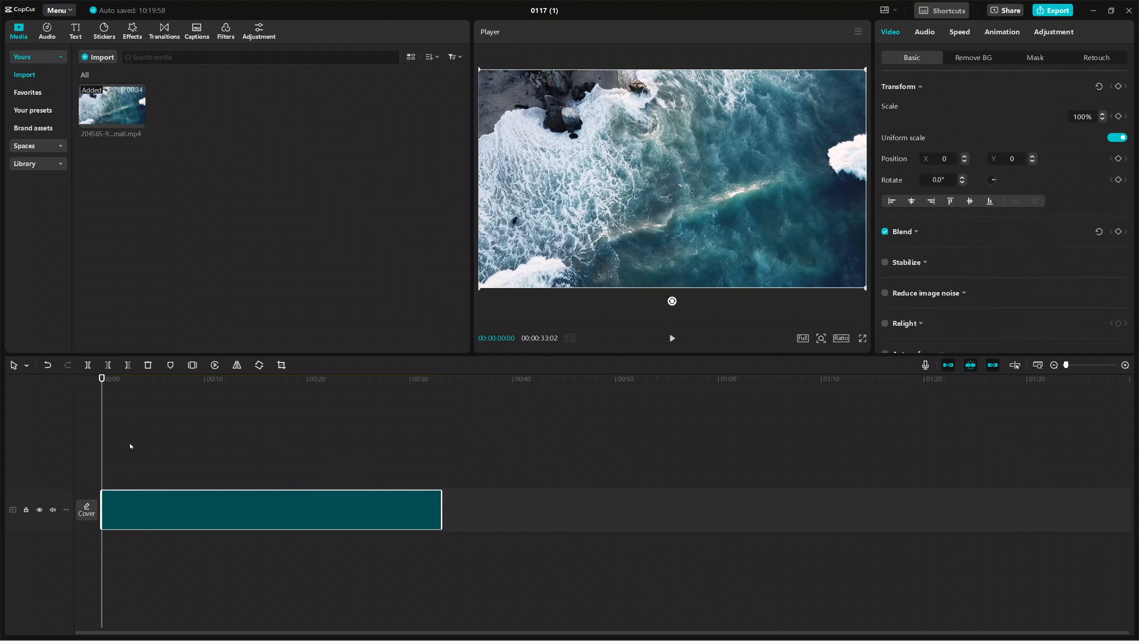
left_click_drag(100, 454, 436, 453)
left_click_drag(142, 455, 100, 462)
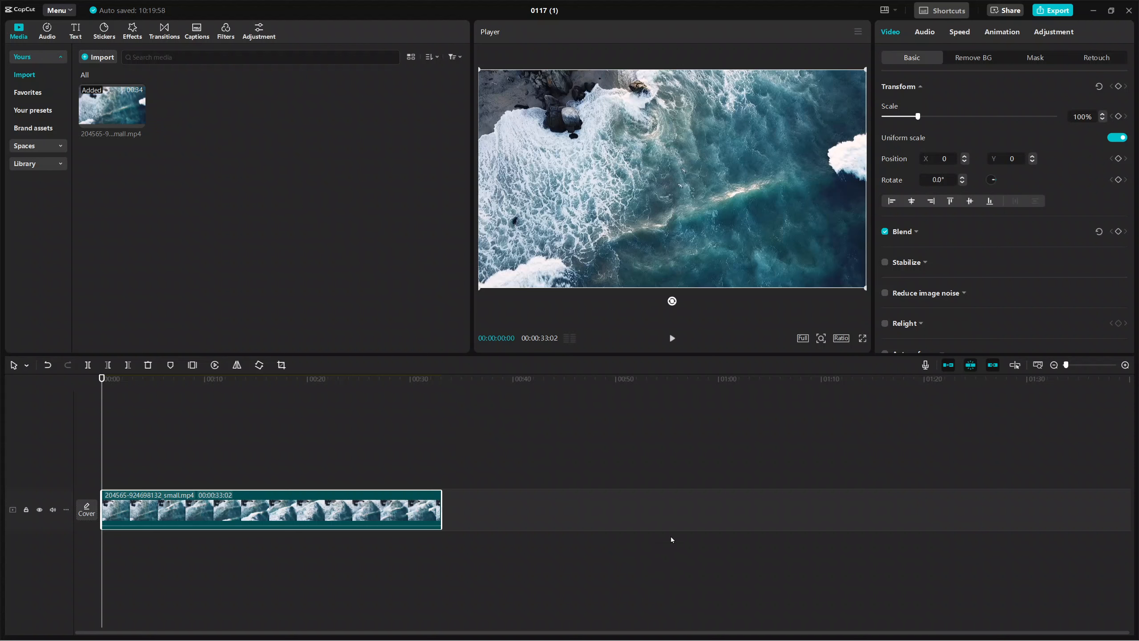
Switch to Chrome, search for pixabay and open the Pixabay website
mouse_move(680, 640)
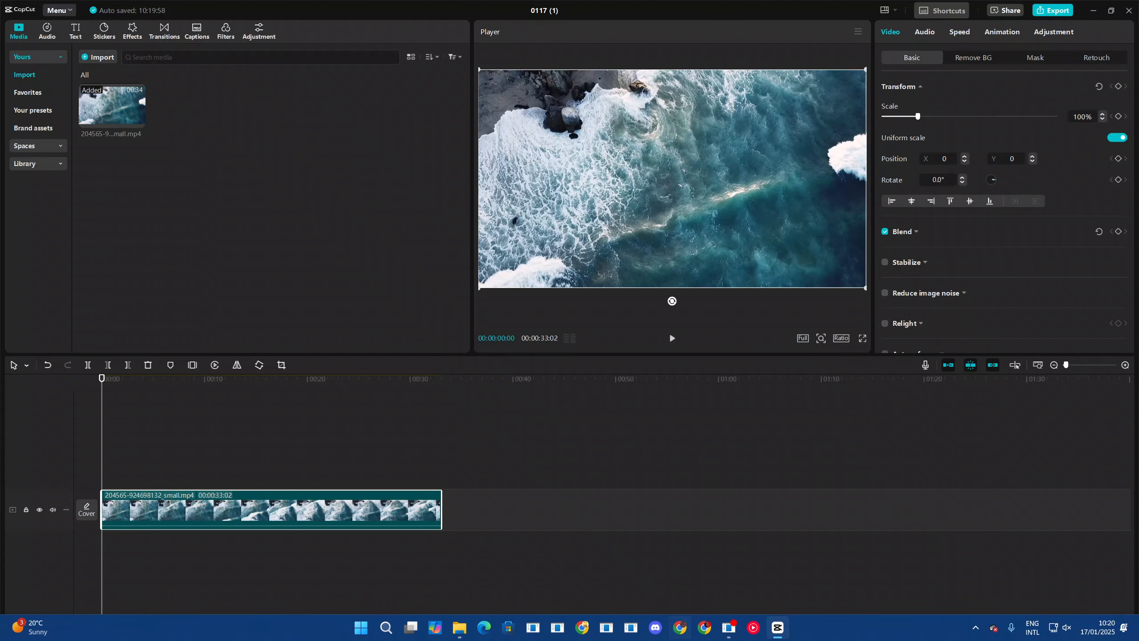
left_click(680, 628)
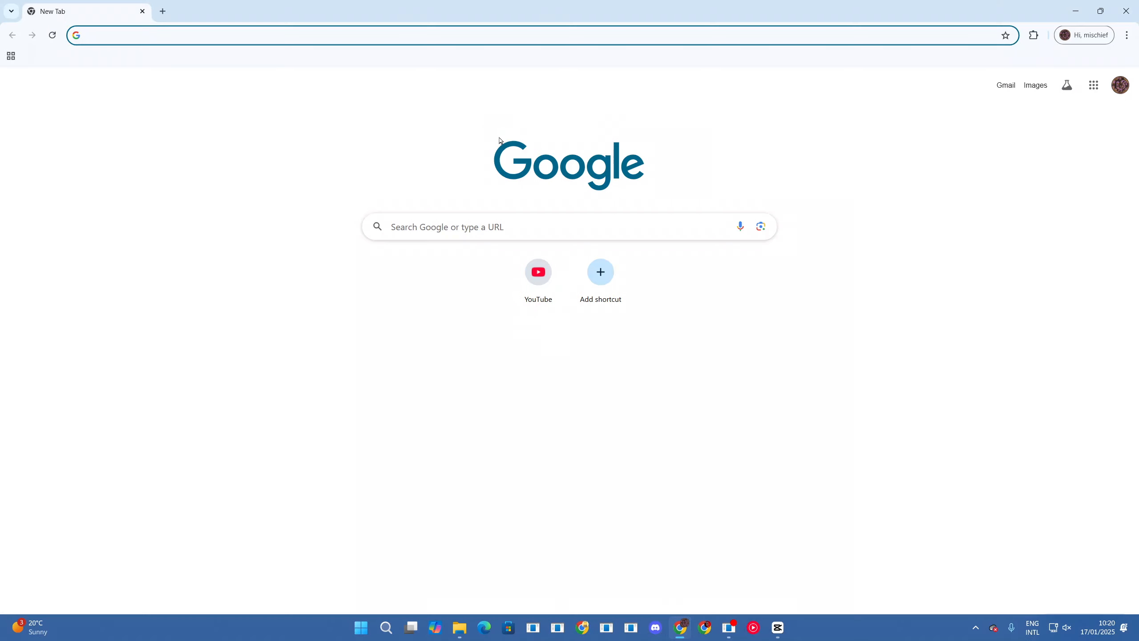
left_click(470, 36)
left_click(292, 55)
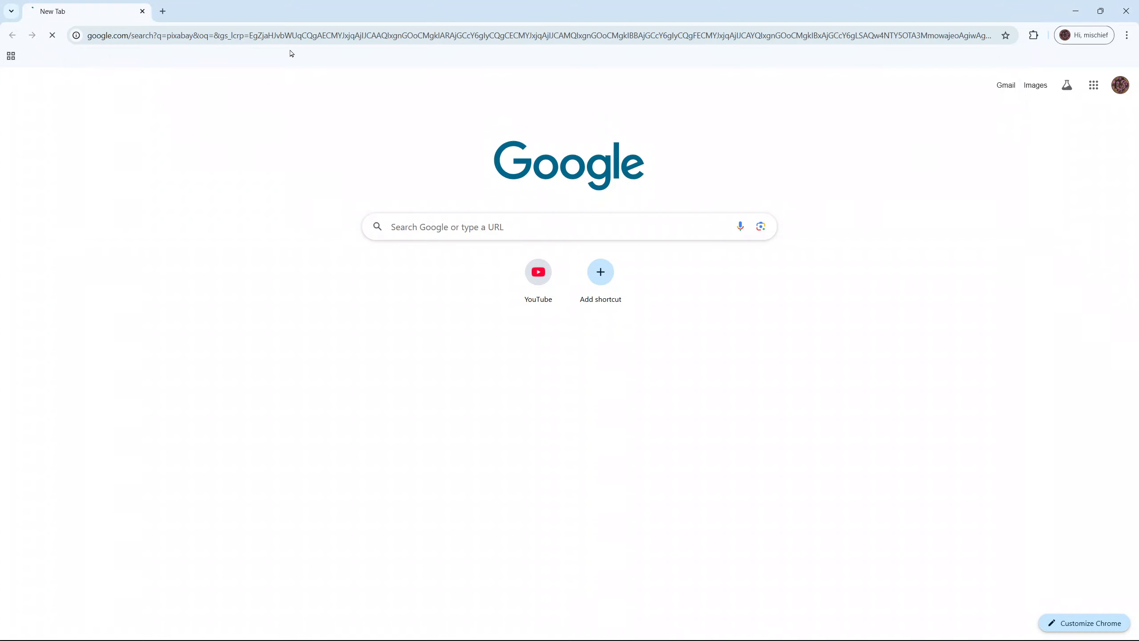
left_click(241, 188)
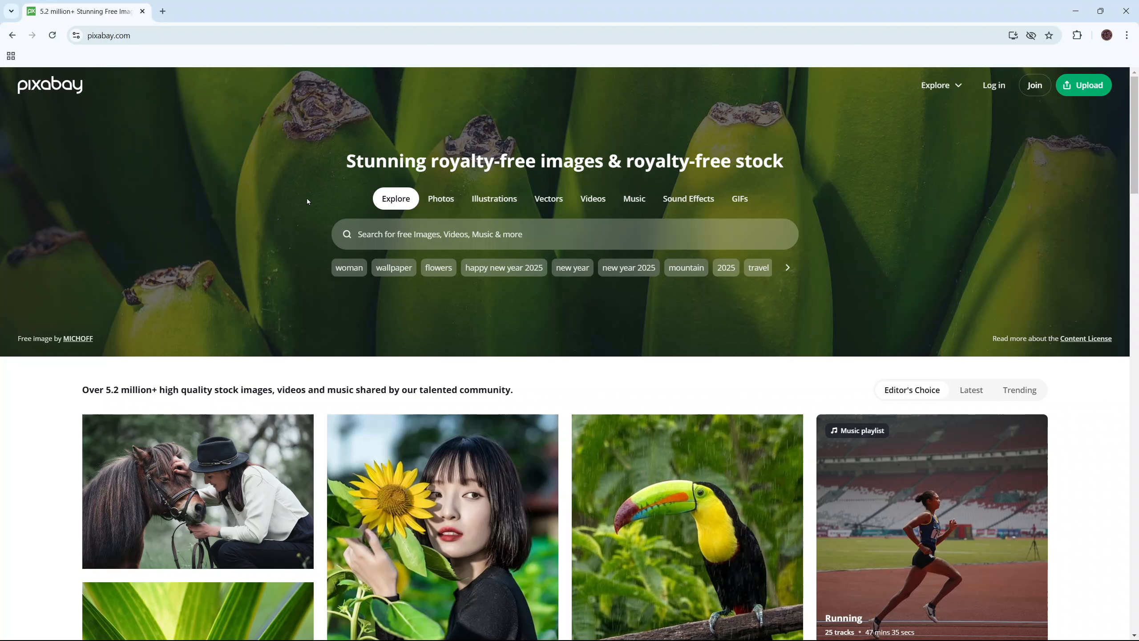
Search Pixabay for "timer"
left_click(452, 239)
type("t")
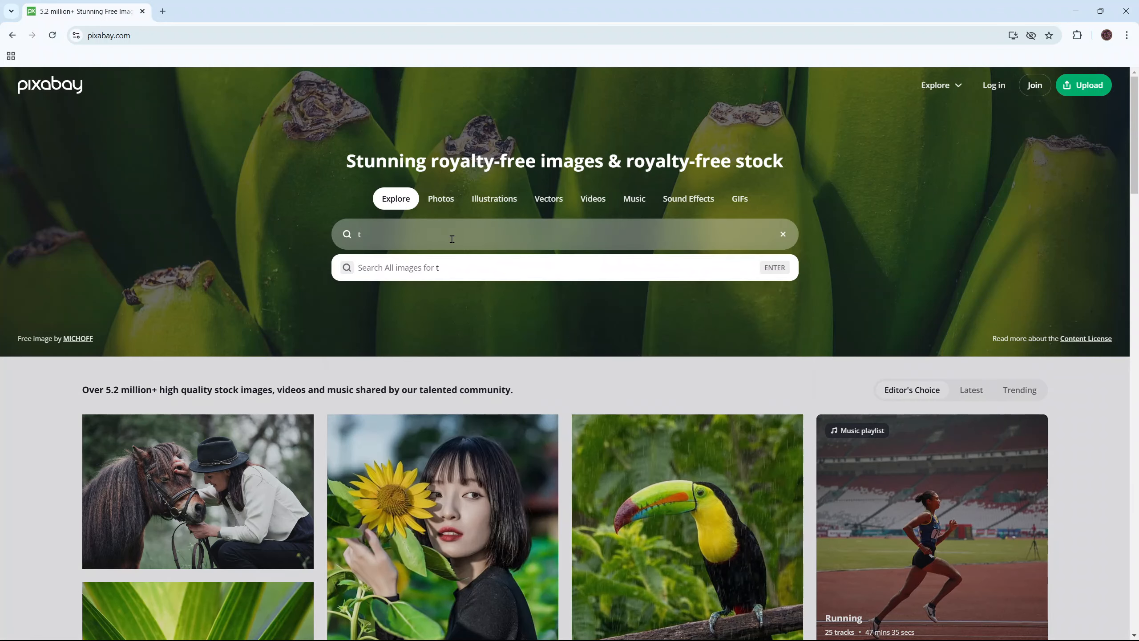
type("imer")
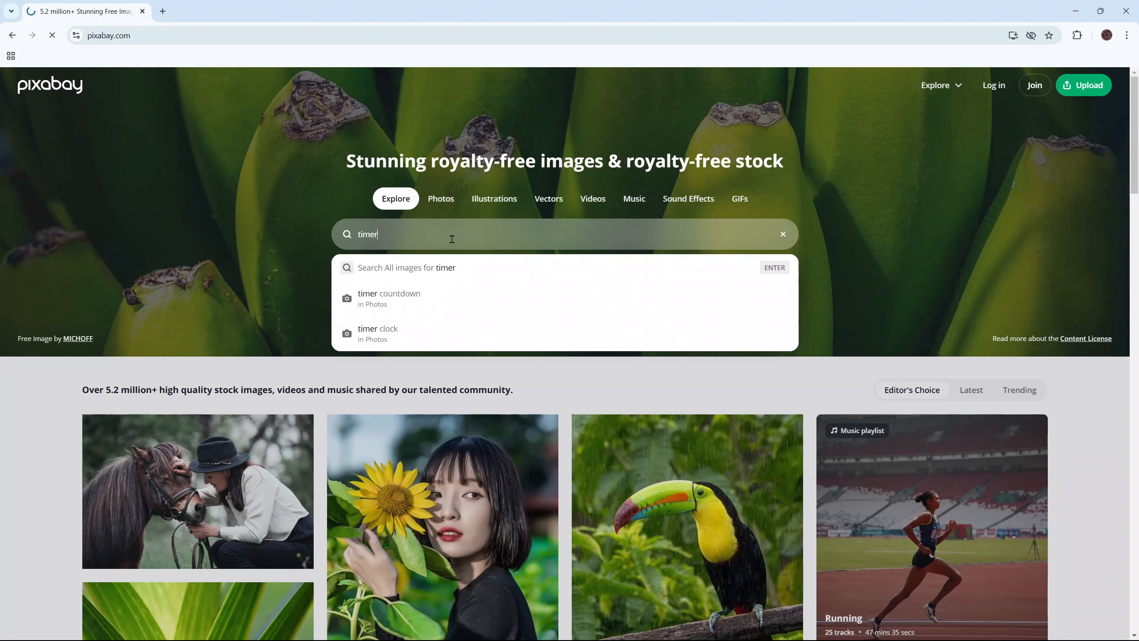
key("Return")
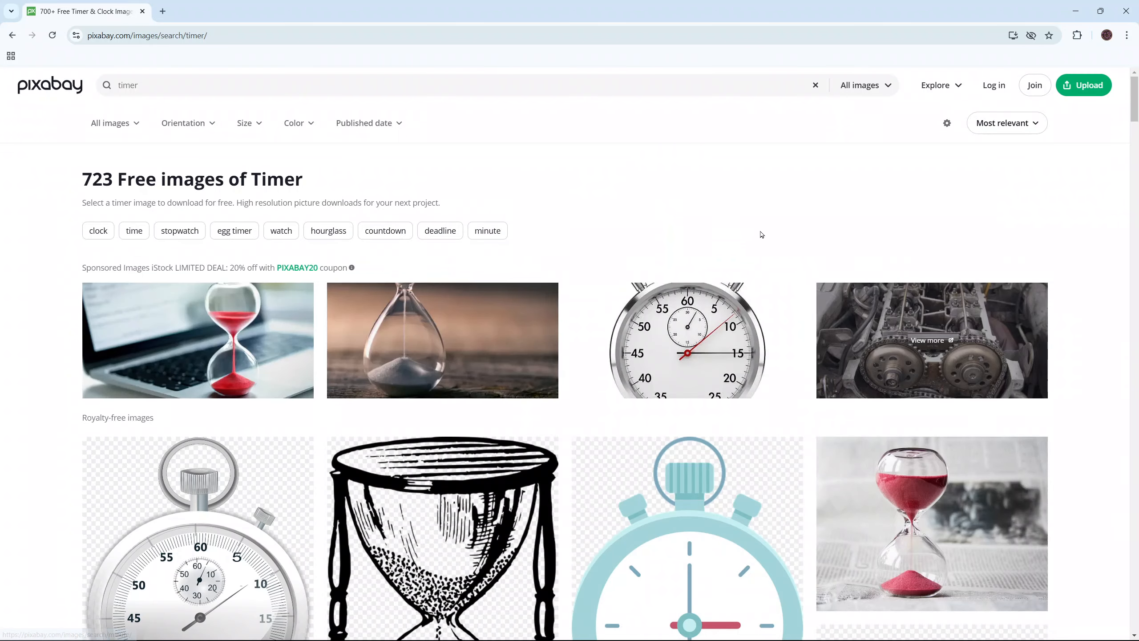
Look through the timer images and restrict the search to videos
scroll(614, 316, "down", 2)
scroll(615, 316, "down", 20)
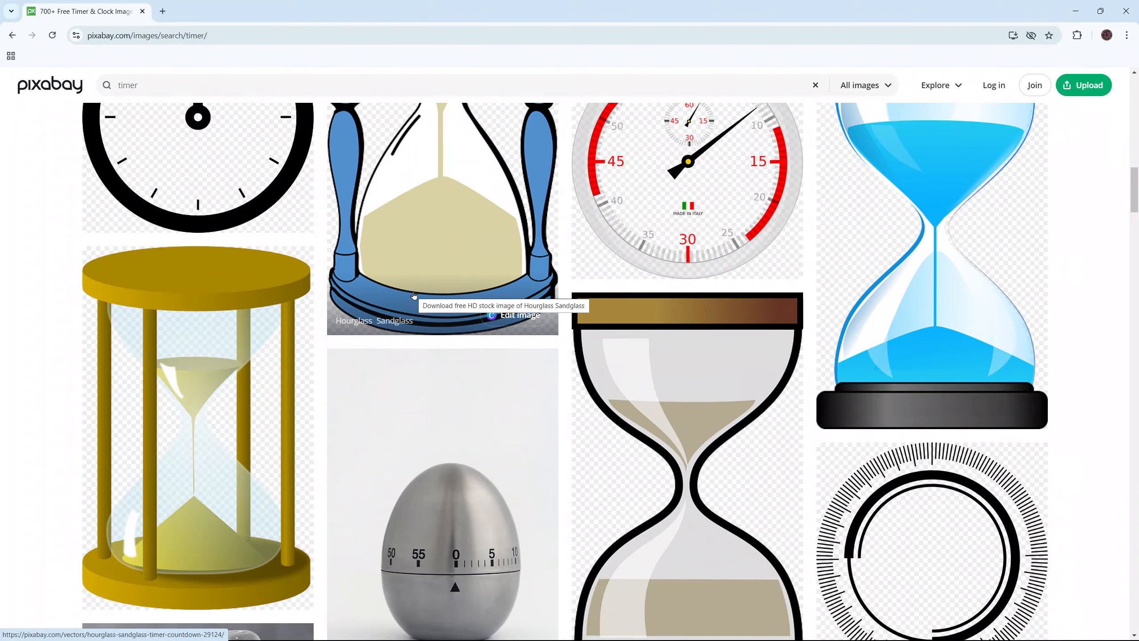
scroll(414, 295, "down", 8)
scroll(413, 295, "up", 20)
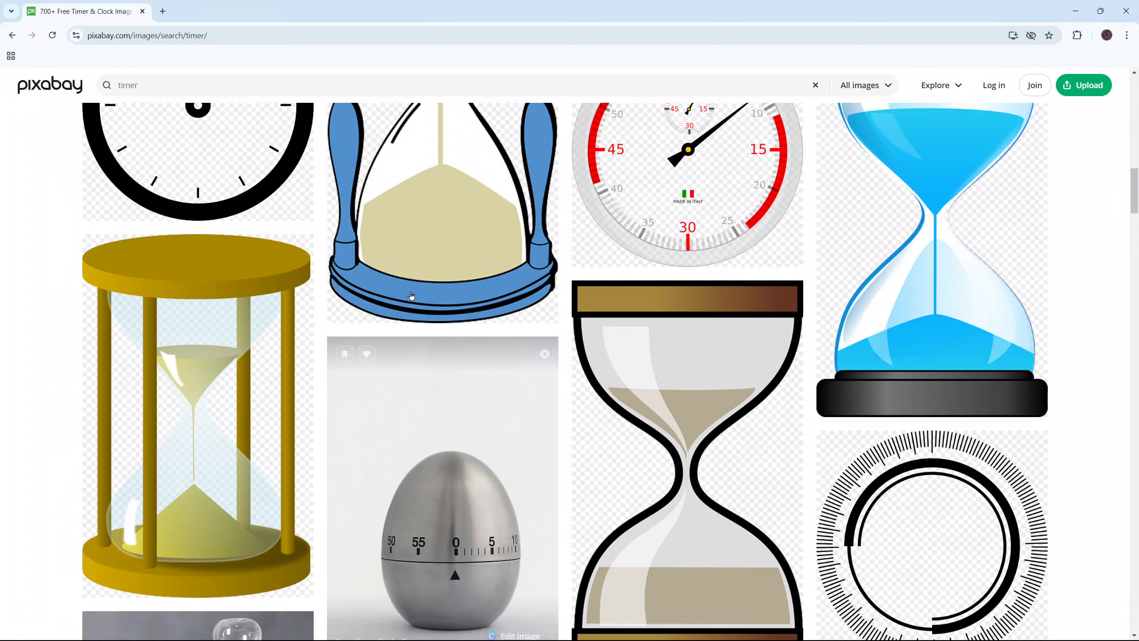
scroll(411, 295, "up", 6)
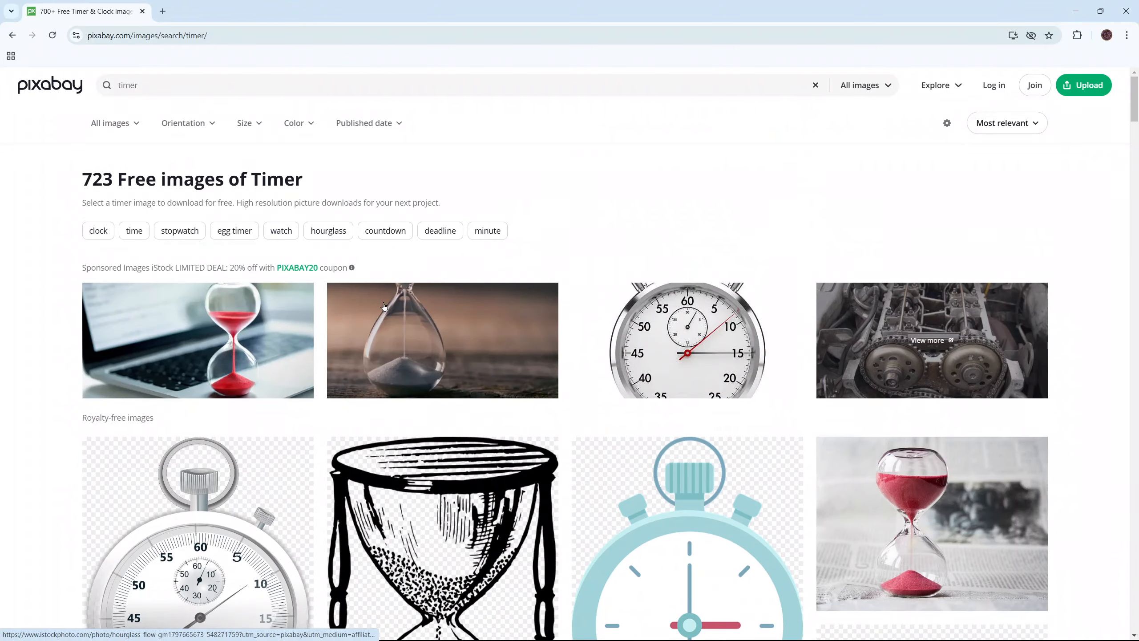
left_click(134, 128)
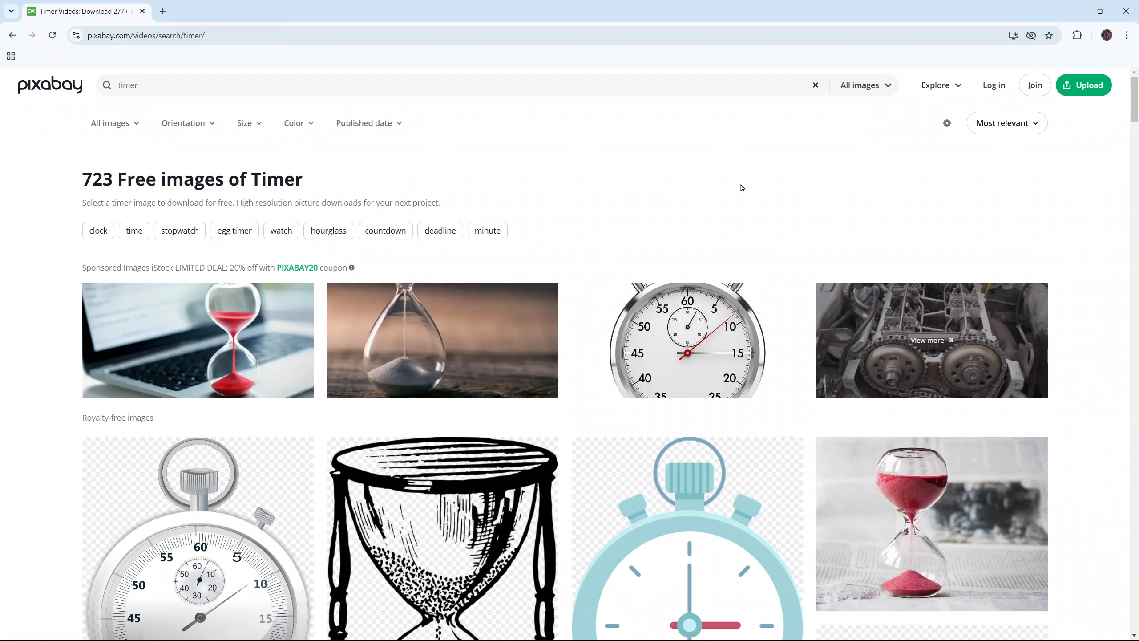
Browse the timer videos, open the sponsored neon 5:00 countdown and close its page again
scroll(609, 296, "down", 5)
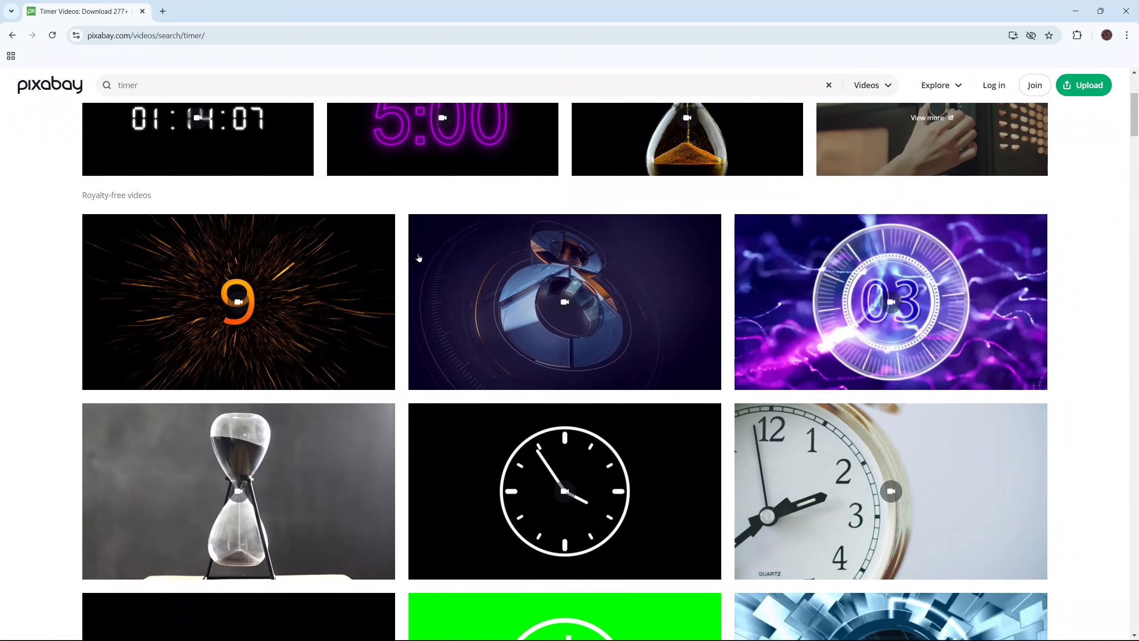
scroll(416, 251, "up", 5)
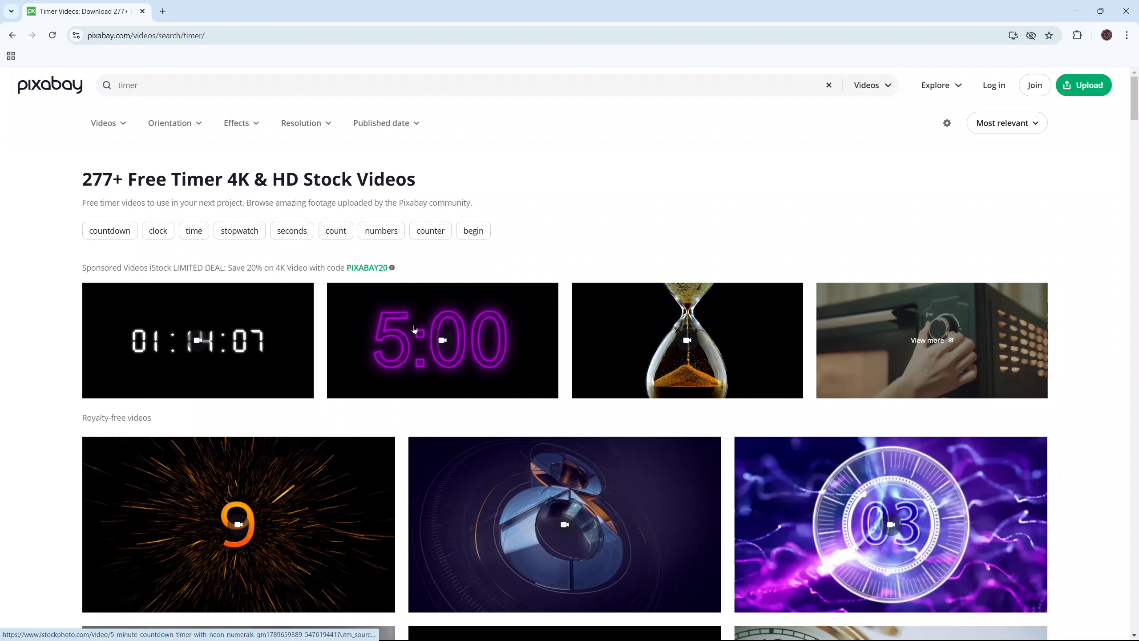
left_click(381, 340)
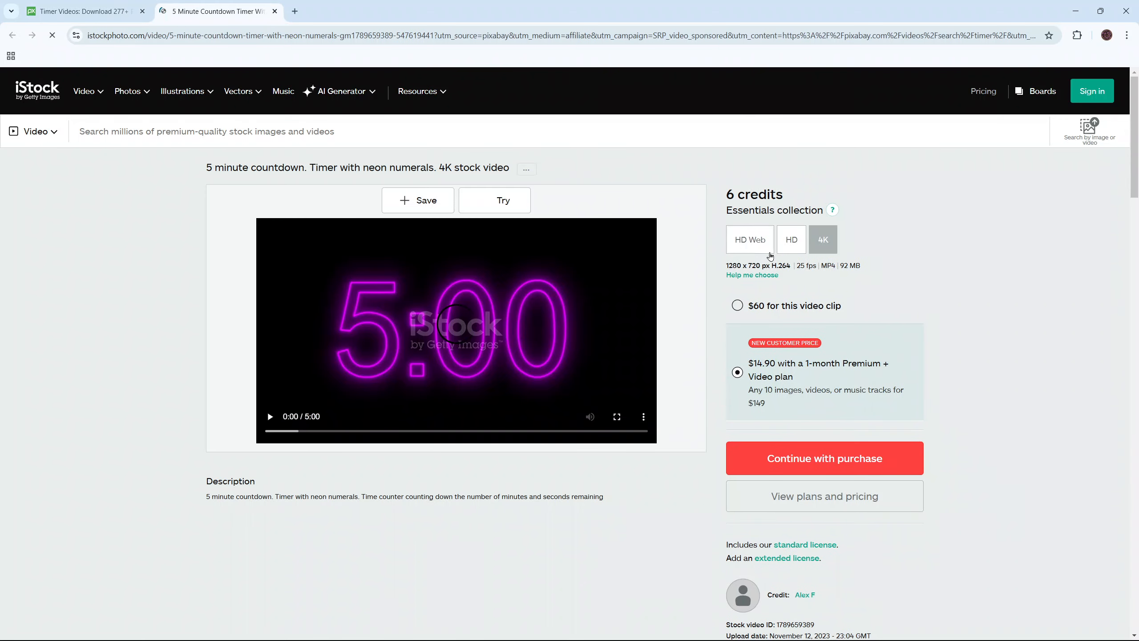
left_click(275, 11)
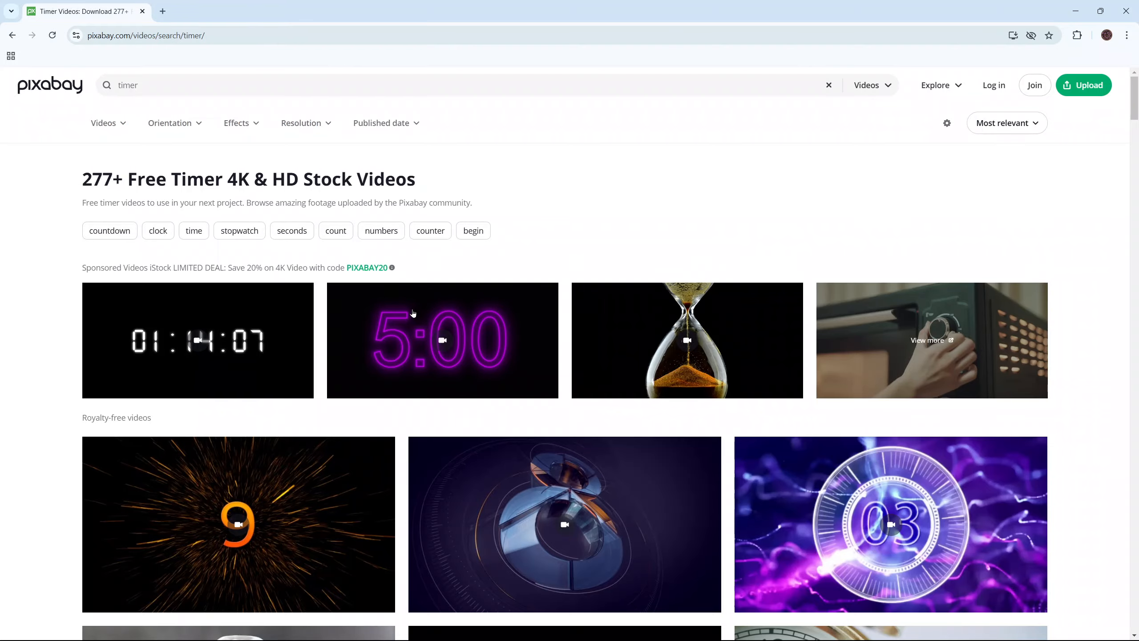
Download the white-on-black 10:00 countdown clock video from the results as a 960×540 MP4 and dismiss the thank-you dialog
scroll(300, 331, "down", 10)
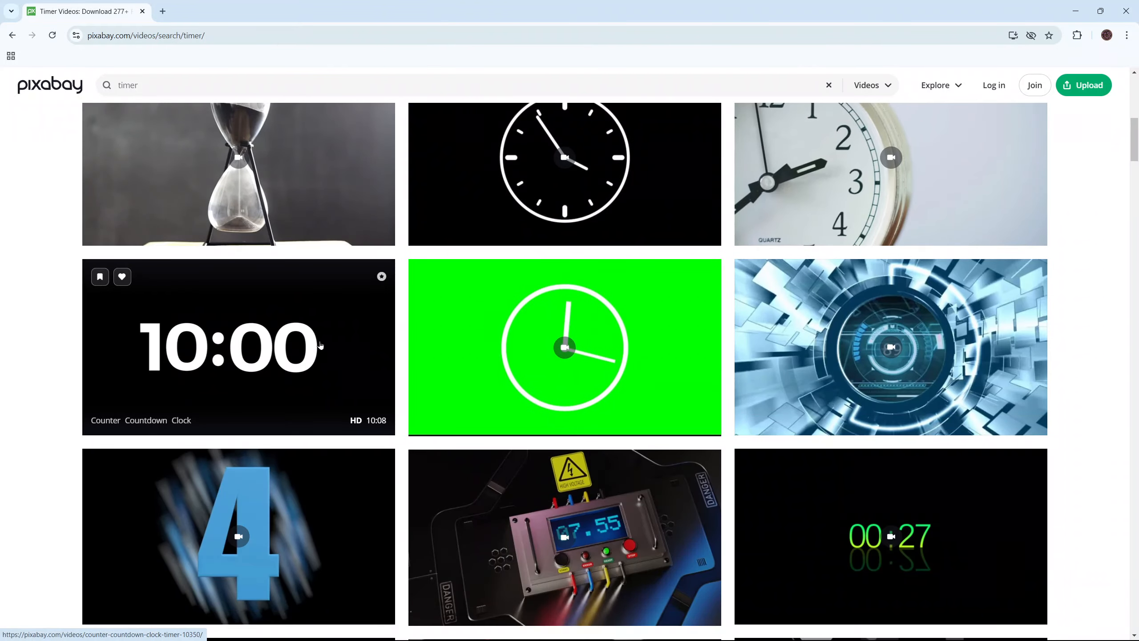
left_click(320, 343)
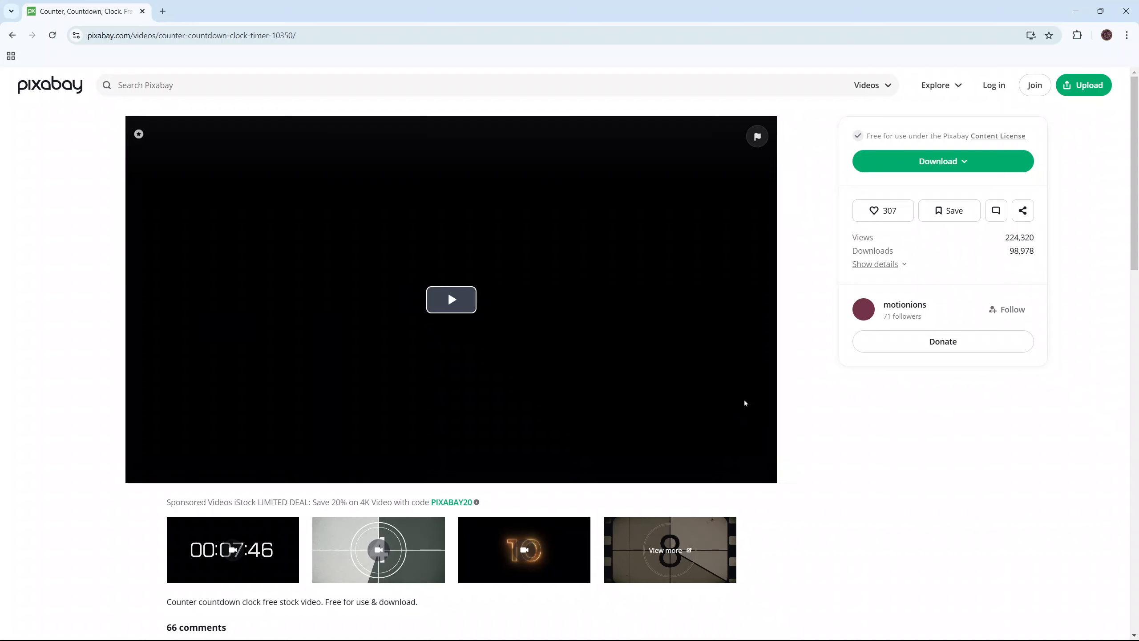
left_click(922, 160)
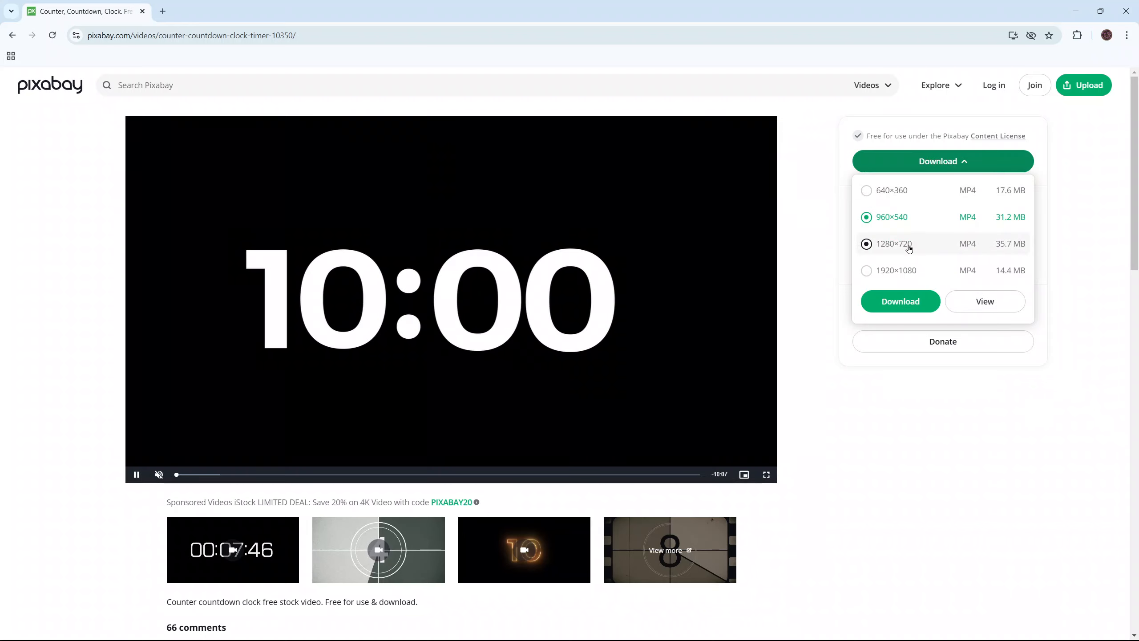
left_click(905, 298)
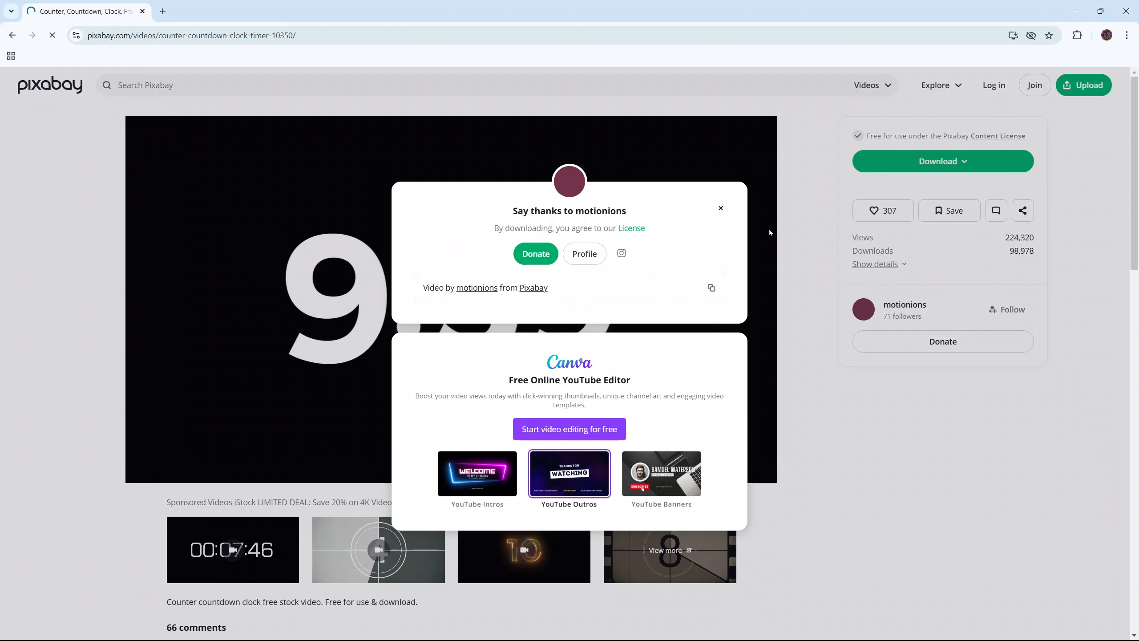
left_click(721, 209)
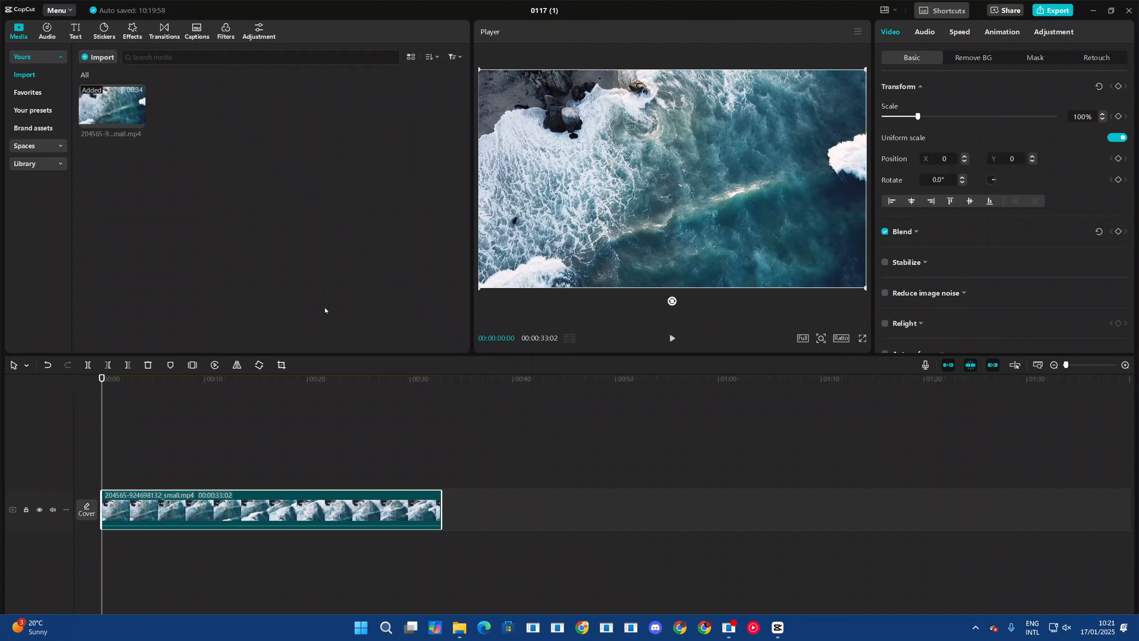
left_click(94, 57)
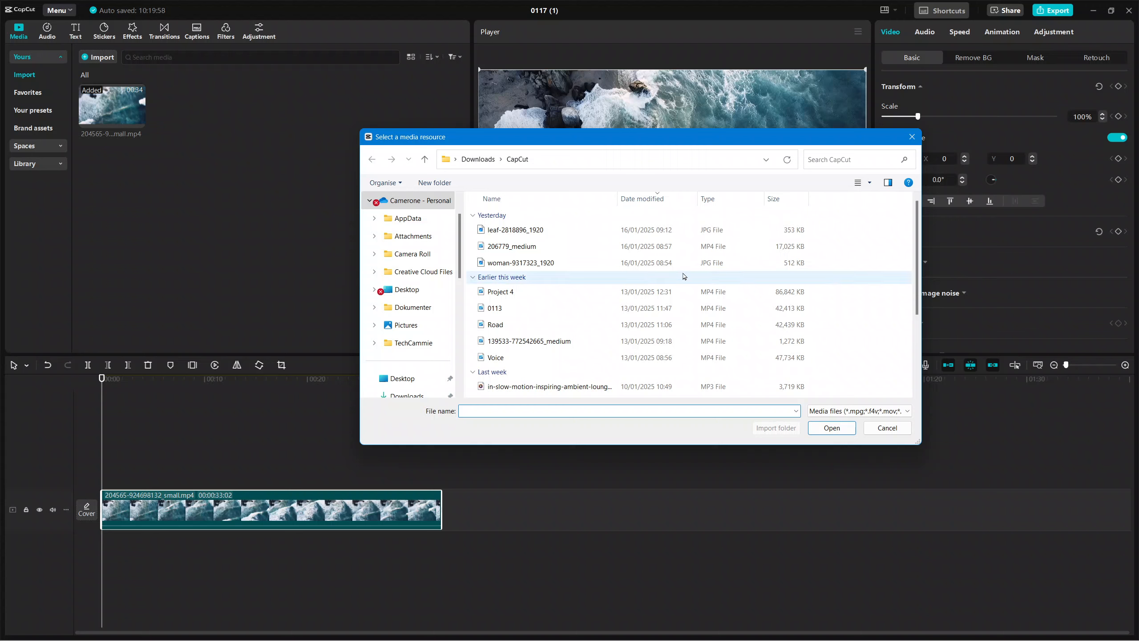
scroll(422, 353, "down", 1)
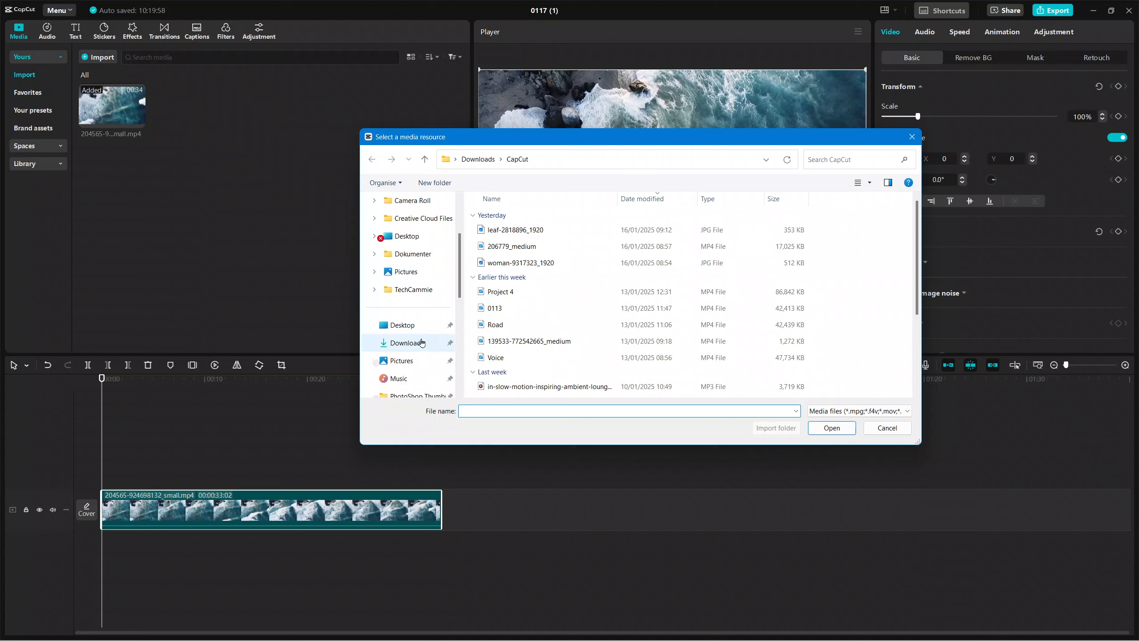
left_click(421, 343)
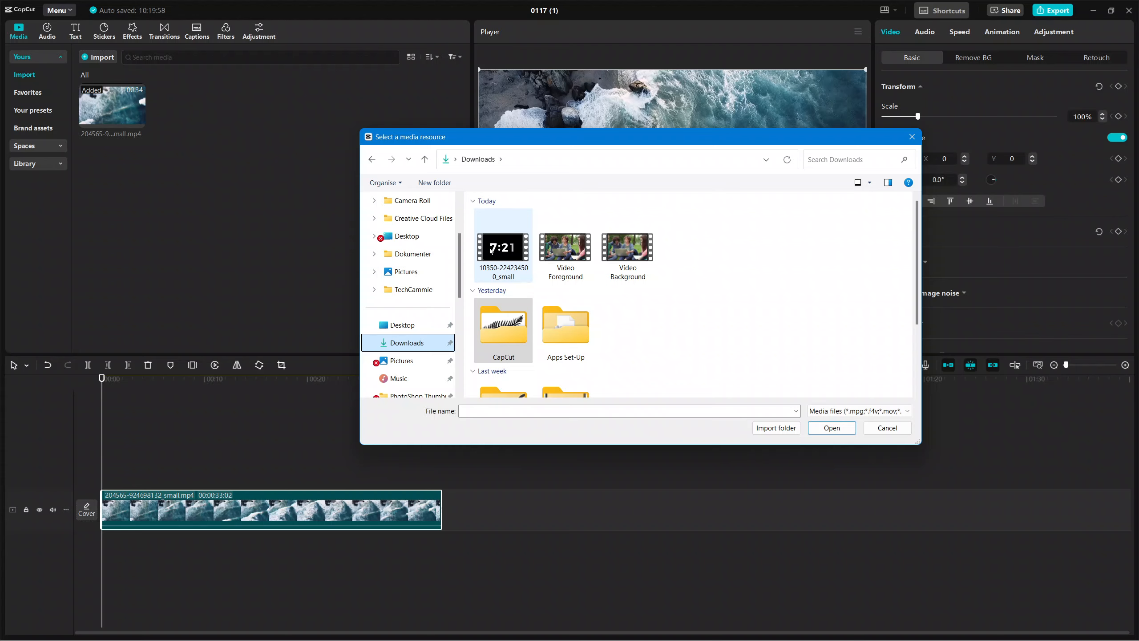
left_click(493, 249)
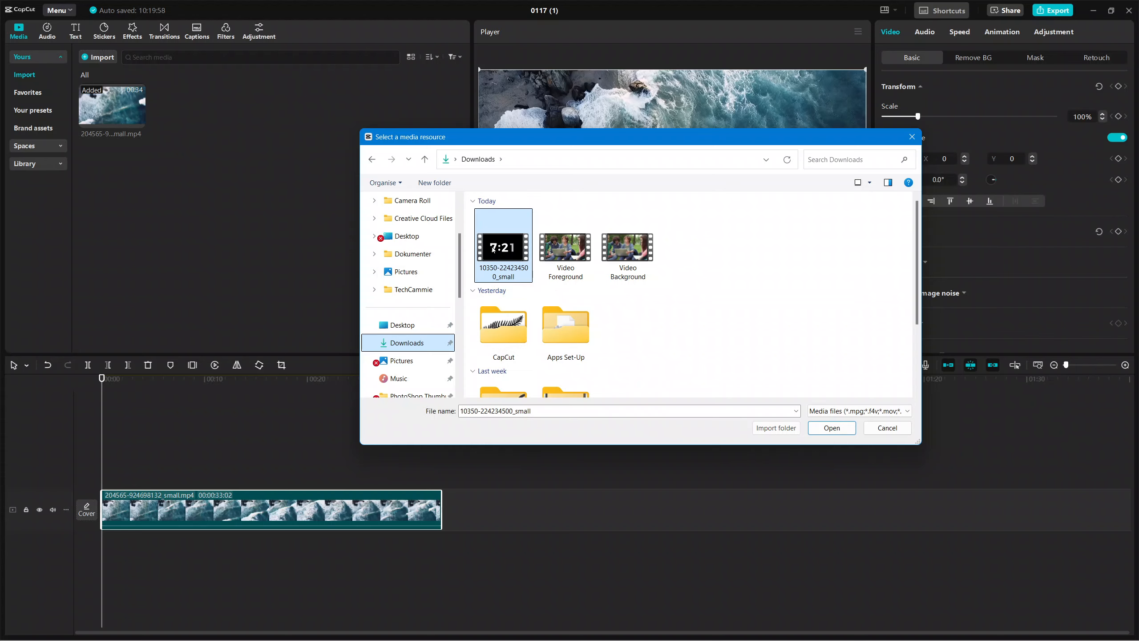
left_click(832, 428)
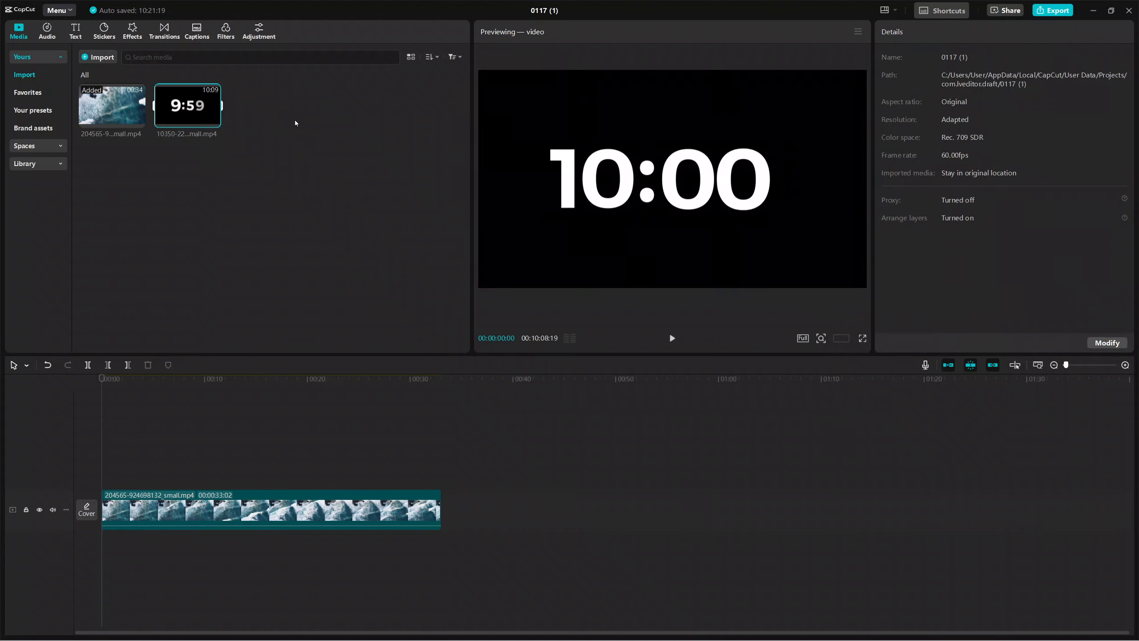
mouse_move(218, 120)
left_click_drag(183, 109, 103, 471)
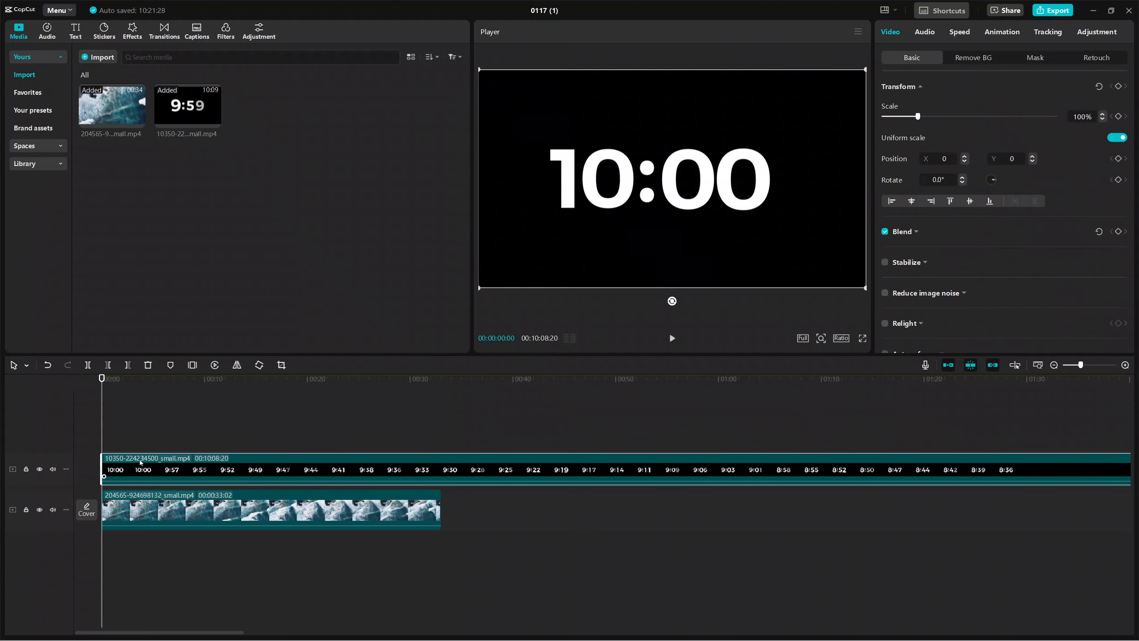
key("Delete")
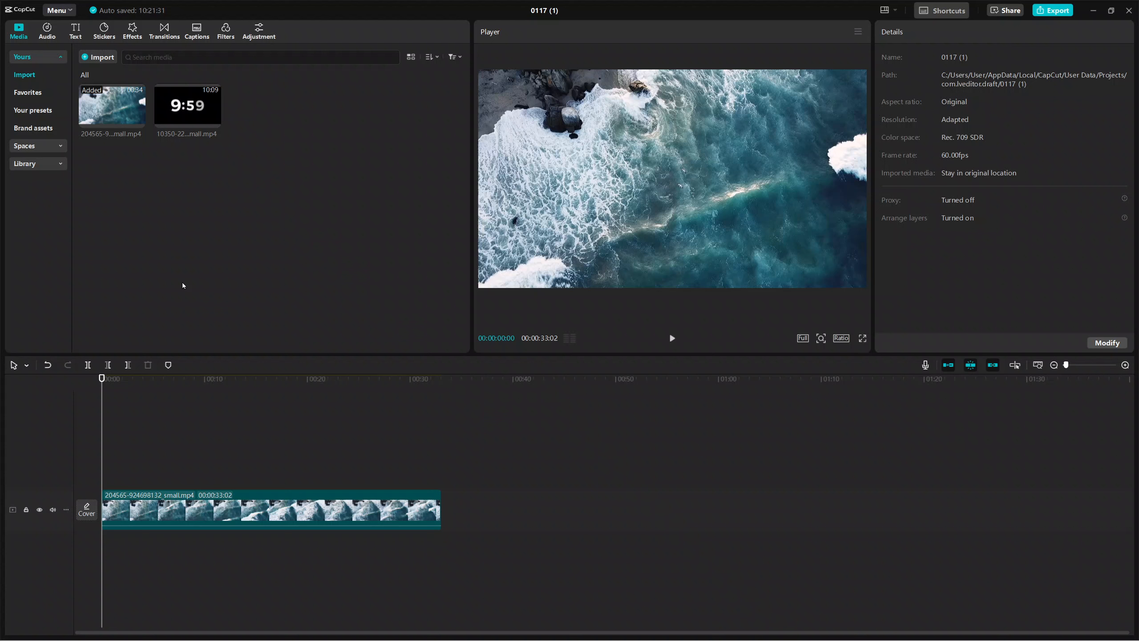
Add the countdown video to the timeline and move it to a separate track above the ocean clip, near the start
left_click(214, 120)
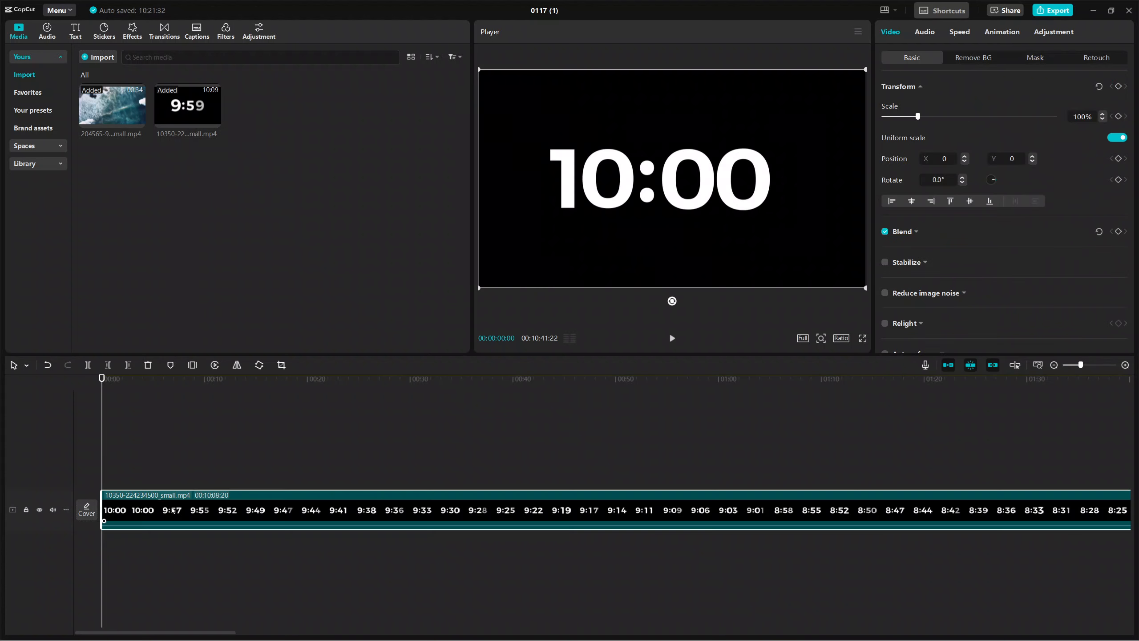
left_click_drag(174, 501, 180, 457)
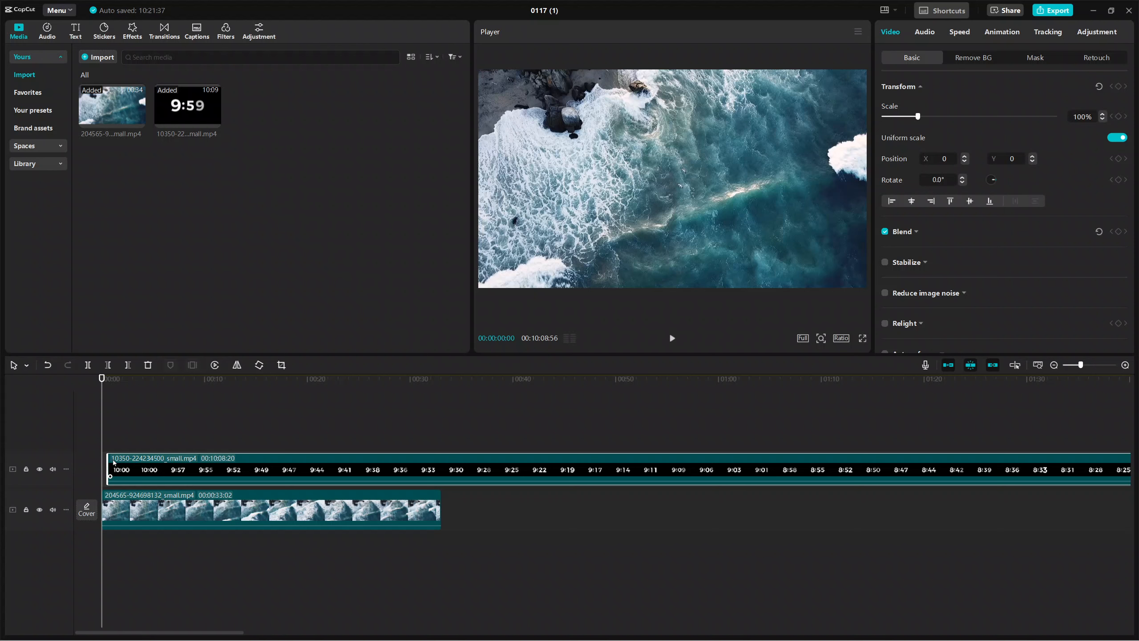
Align the countdown clip with the very start of the timeline and place the playhead at the ocean clip's end
left_click_drag(991, 466, 898, 467)
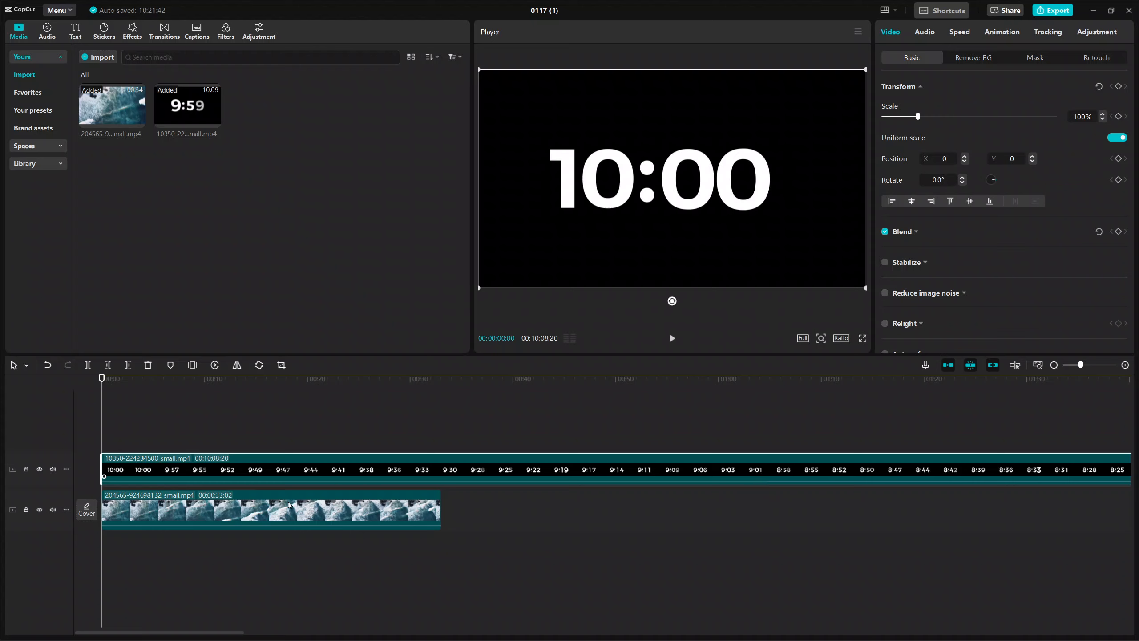
left_click(439, 505)
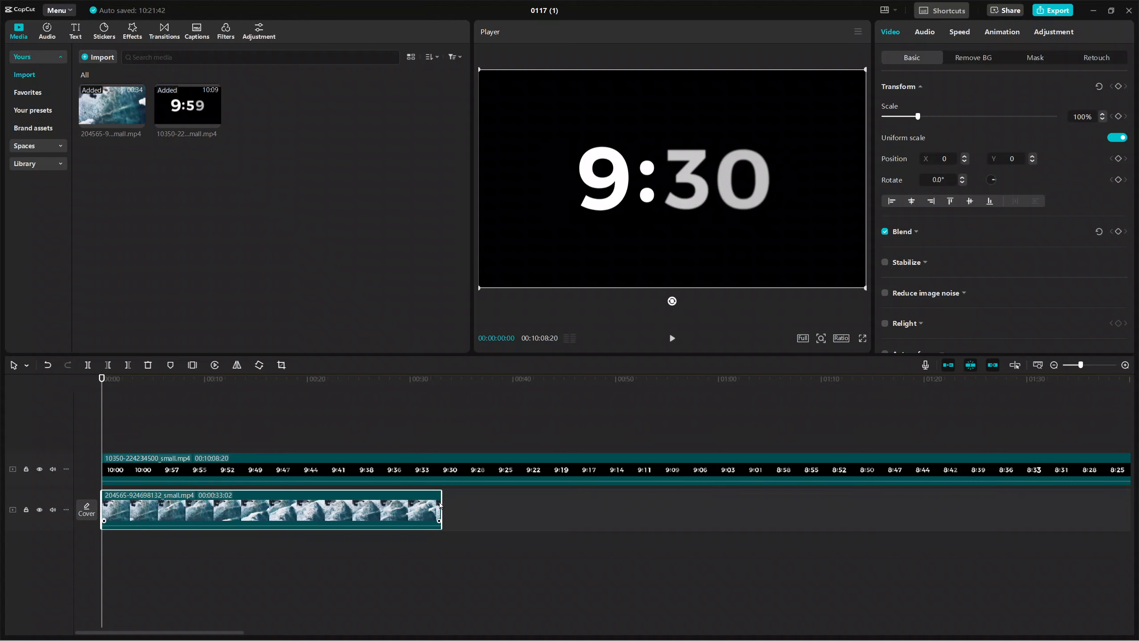
left_click(556, 469)
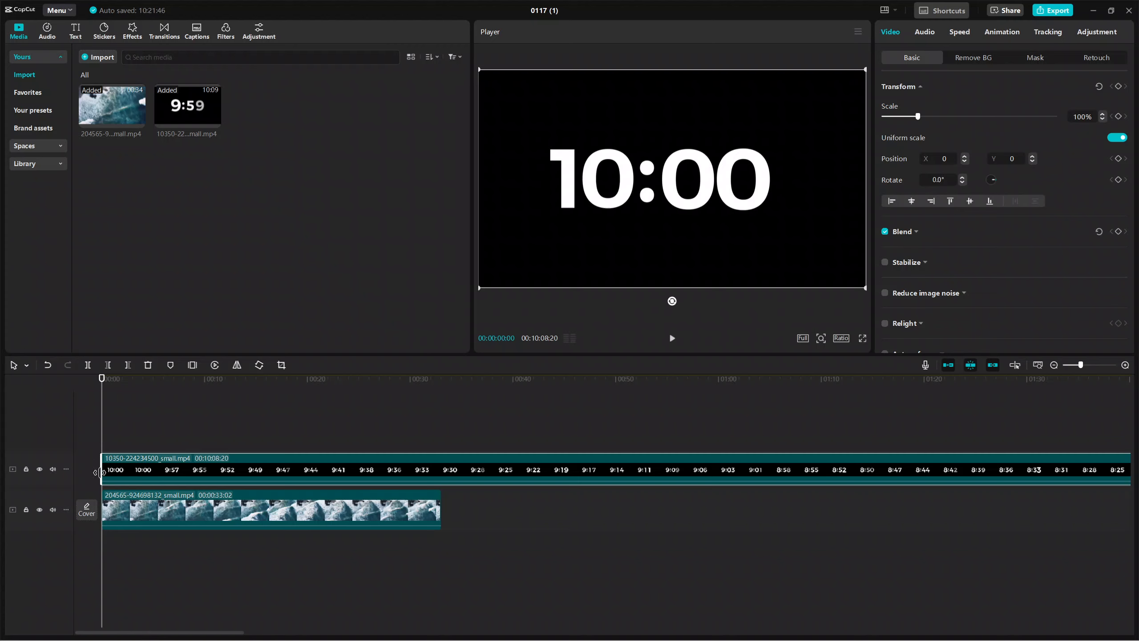
left_click_drag(102, 426, 438, 446)
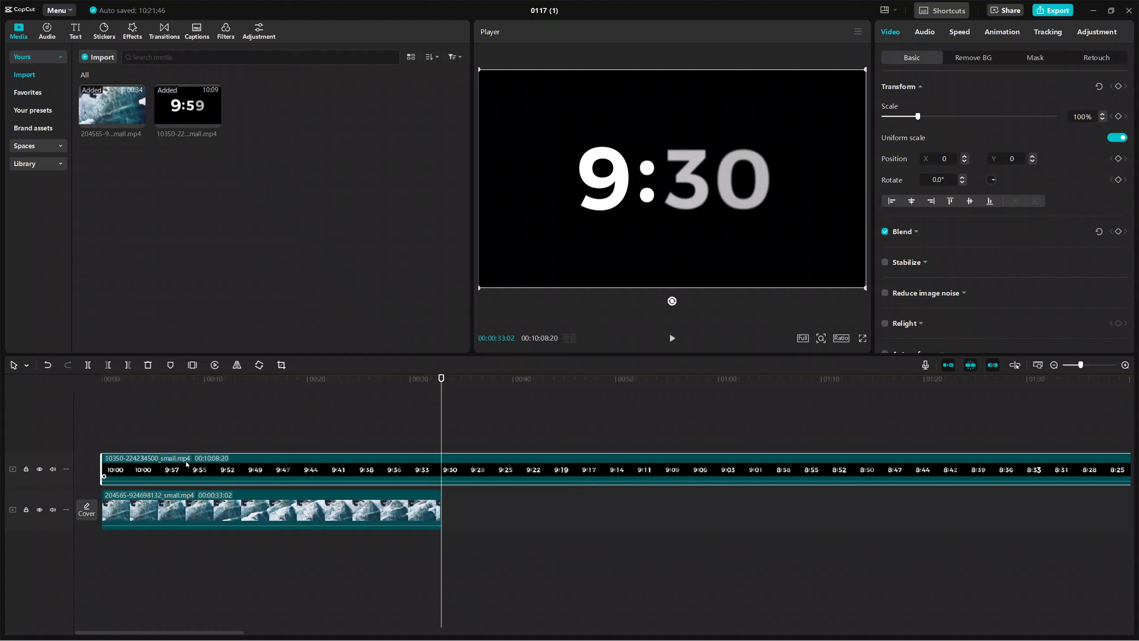
Trim the countdown clip to begin at about 7:11 on its clock and cut its end at the ocean clip's end, 00:00:33:02
mouse_move(101, 463)
left_mouse_down()
mouse_move(948, 459)
mouse_move(330, 453)
mouse_move(88, 474)
mouse_move(1023, 471)
mouse_move(157, 433)
mouse_move(103, 476)
left_mouse_up()
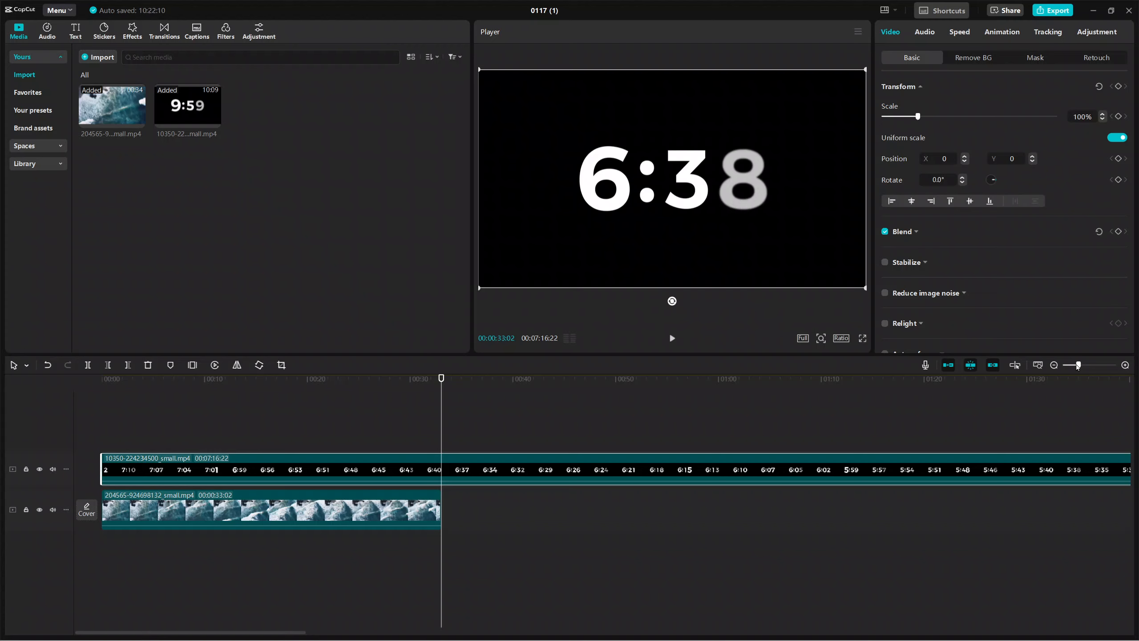
left_click_drag(1078, 366, 1066, 365)
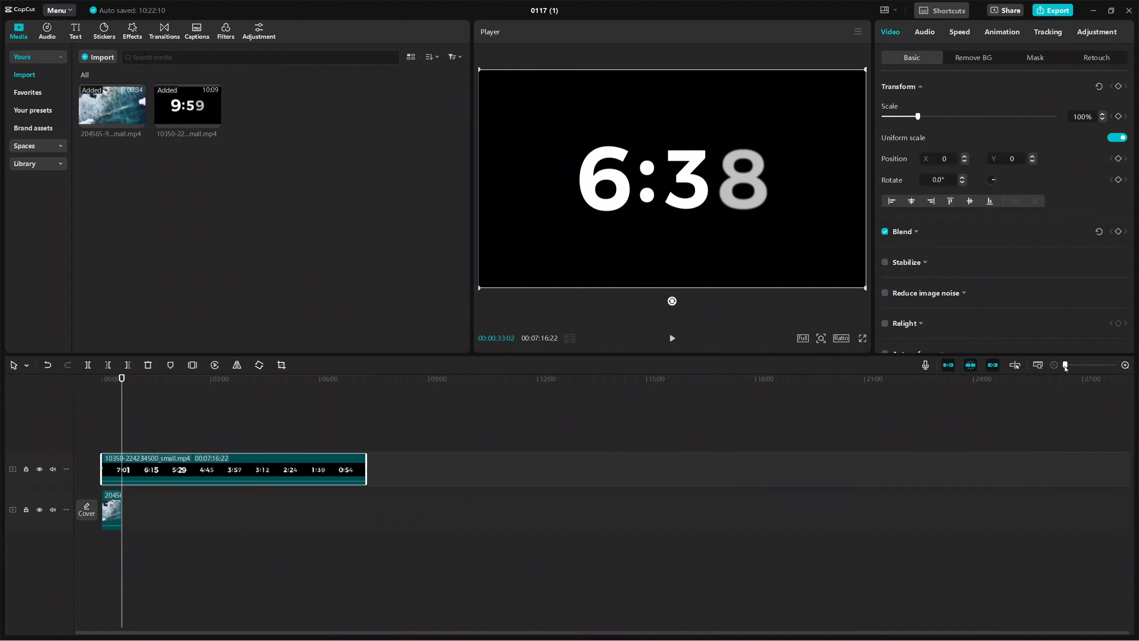
left_click_drag(364, 469, 122, 469)
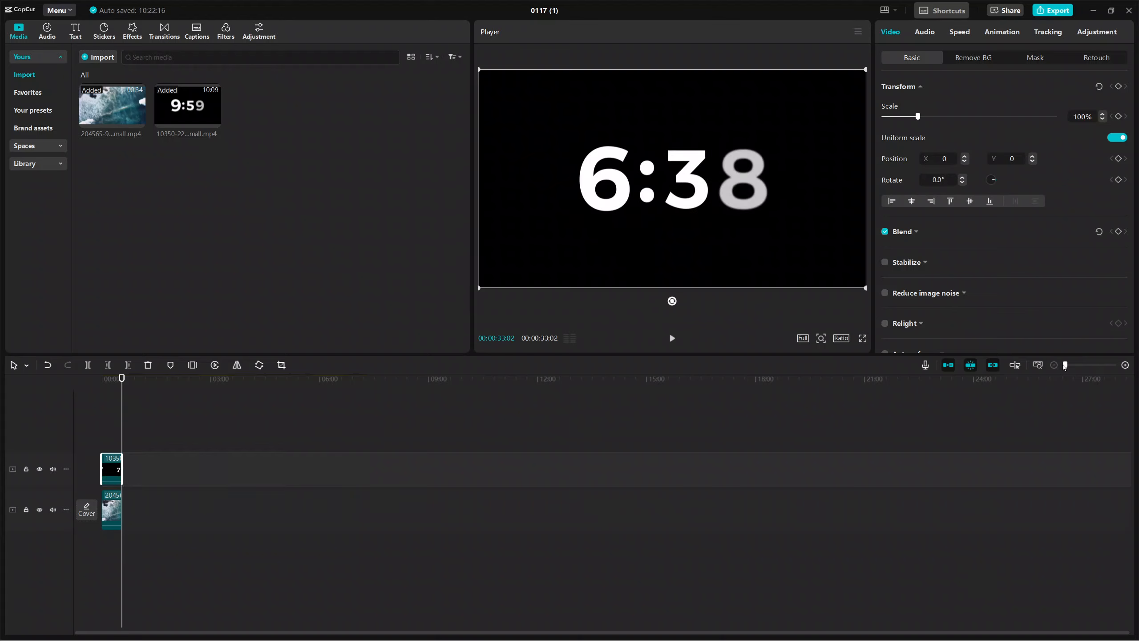
Trim the countdown's beginning further to about 6:47 and refit the clip from the timeline start to the ocean clip's end
left_click_drag(1067, 370, 1073, 368)
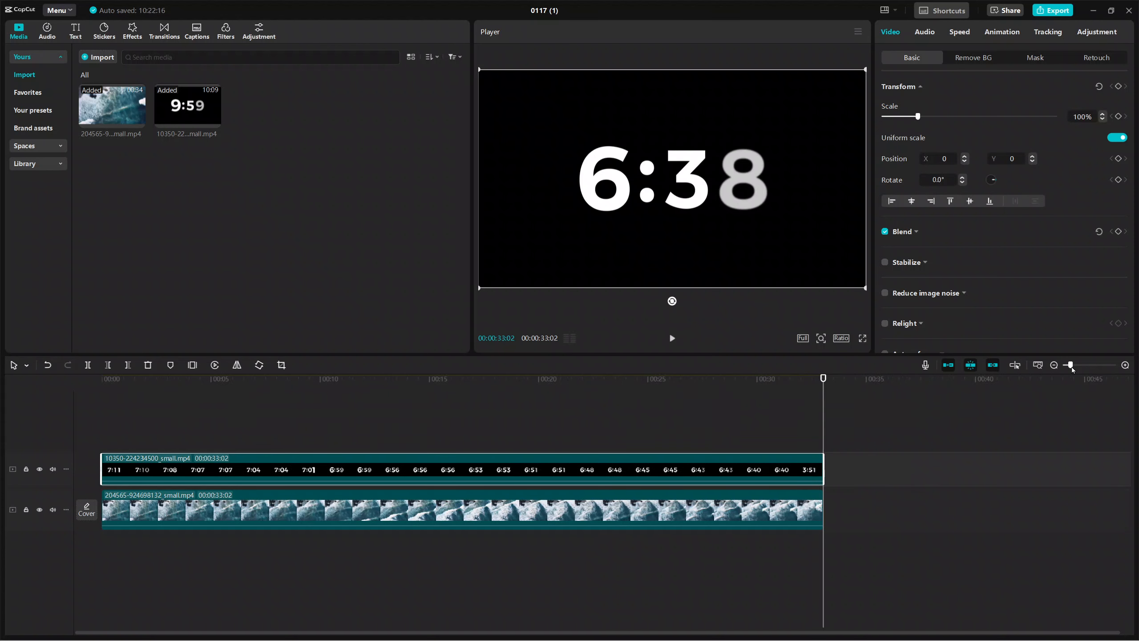
left_click_drag(100, 465, 628, 472)
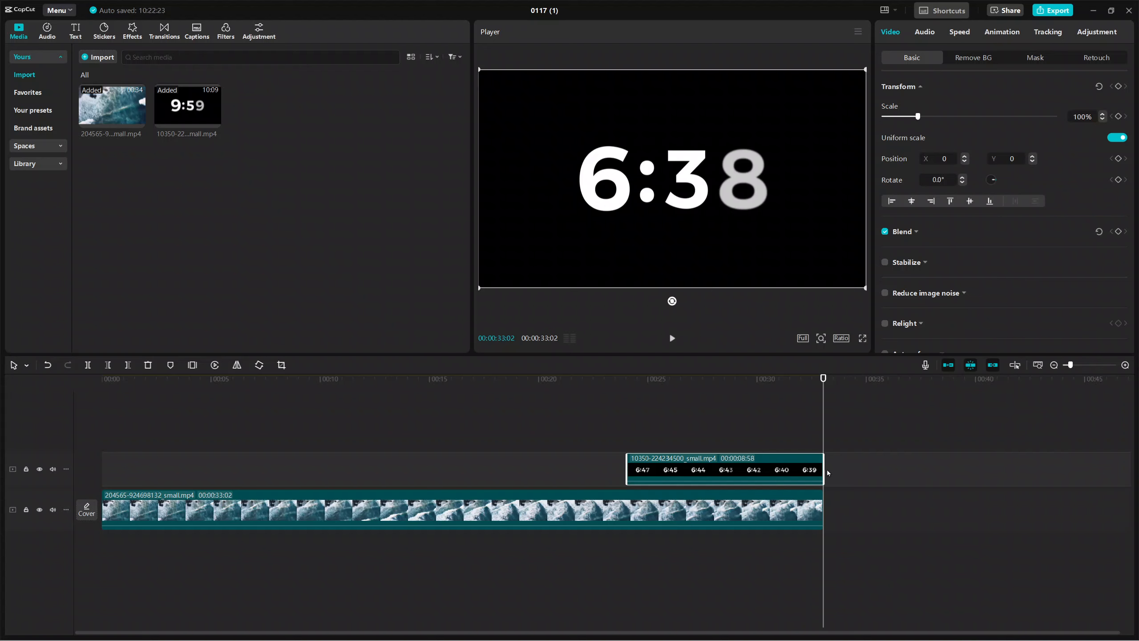
left_click_drag(724, 472, 198, 475)
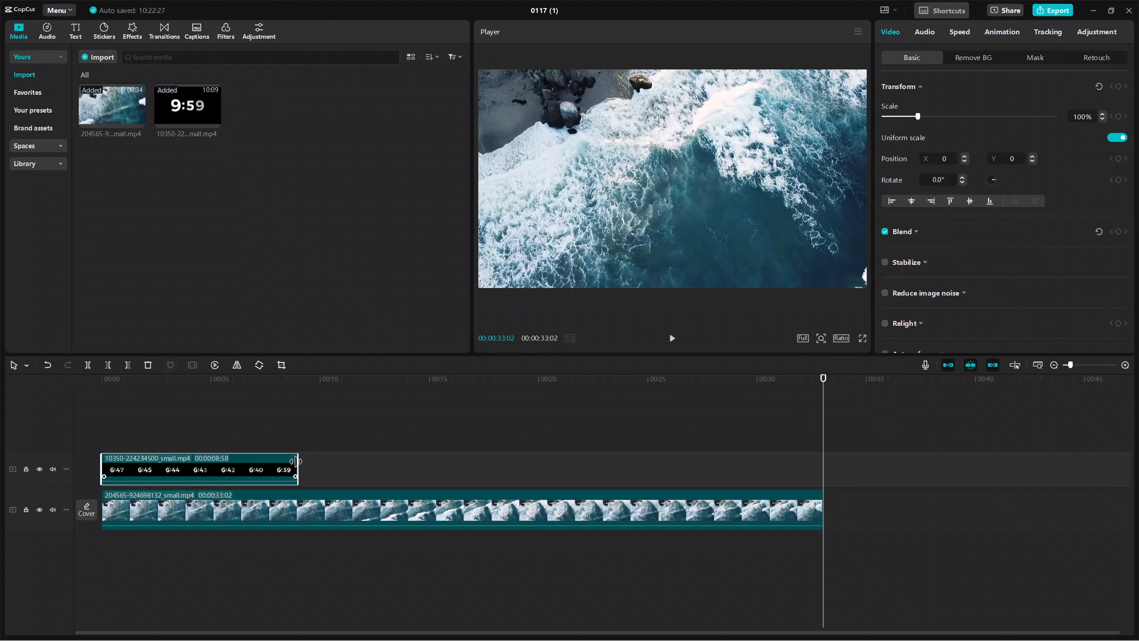
left_click_drag(296, 461, 823, 468)
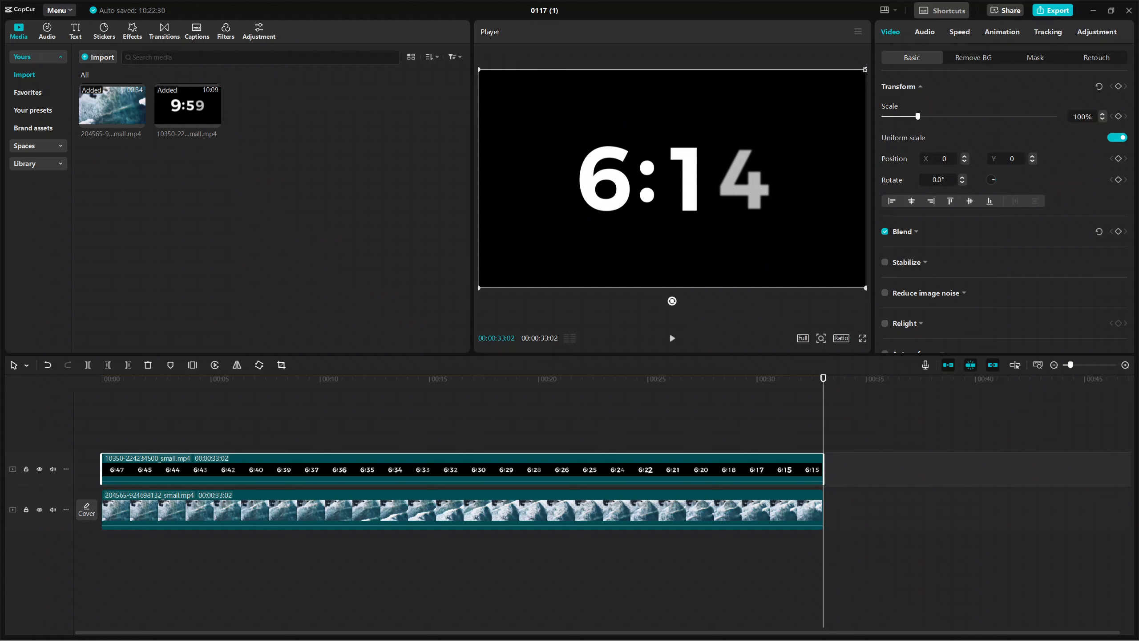
Scale the countdown overlay down to 33% and keep it centred over the ocean footage
left_click_drag(864, 70, 712, 142)
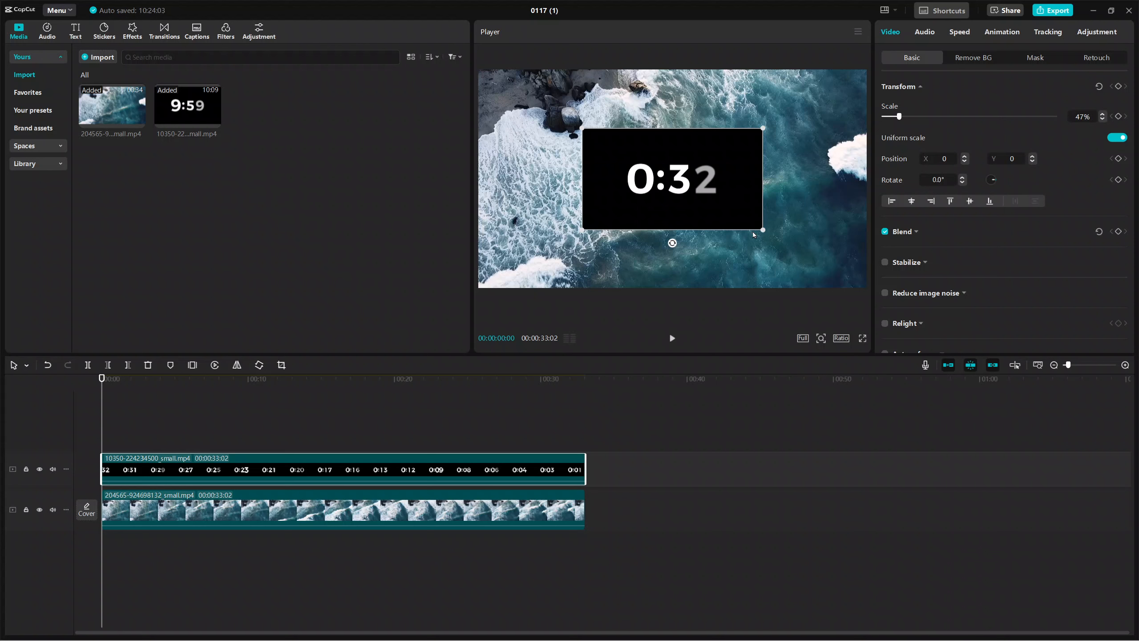
left_click_drag(765, 233, 744, 223)
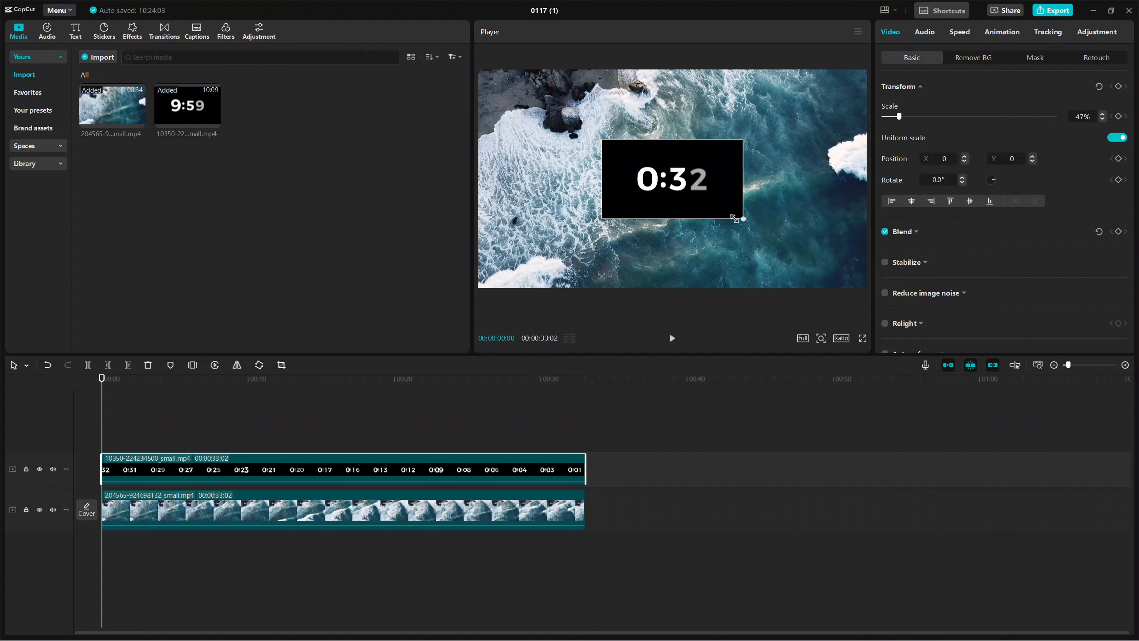
left_click_drag(601, 138, 609, 147)
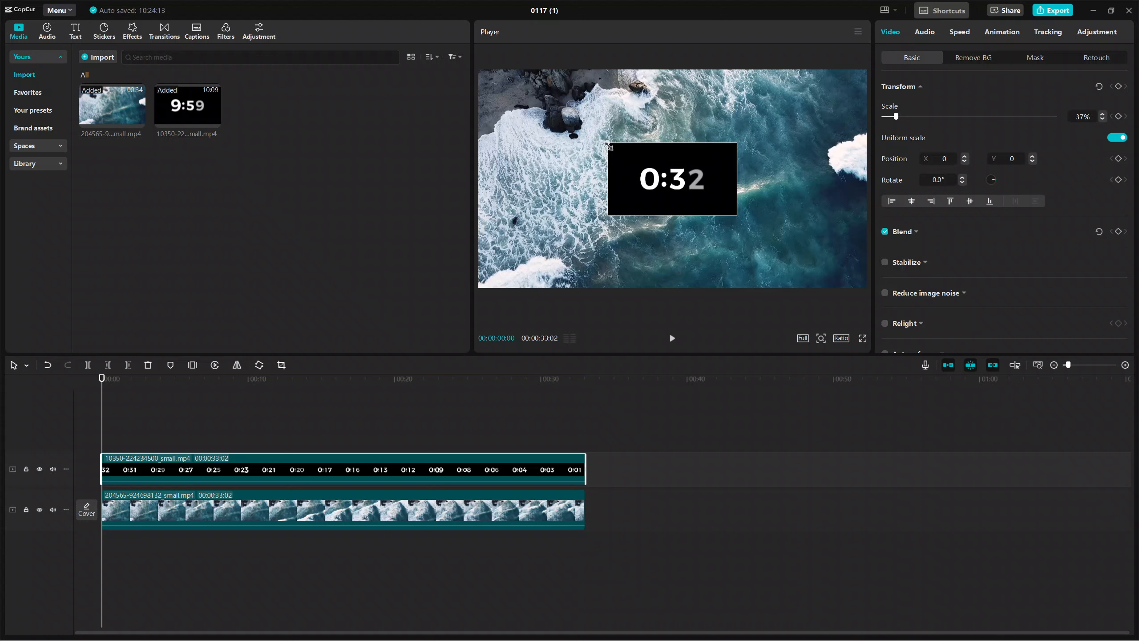
mouse_move(674, 182)
left_mouse_down()
mouse_move(761, 121)
mouse_move(804, 113)
mouse_move(785, 250)
mouse_move(803, 260)
mouse_move(542, 259)
mouse_move(539, 115)
mouse_move(557, 114)
mouse_move(625, 176)
mouse_move(687, 183)
left_mouse_up()
left_click_drag(688, 189, 674, 194)
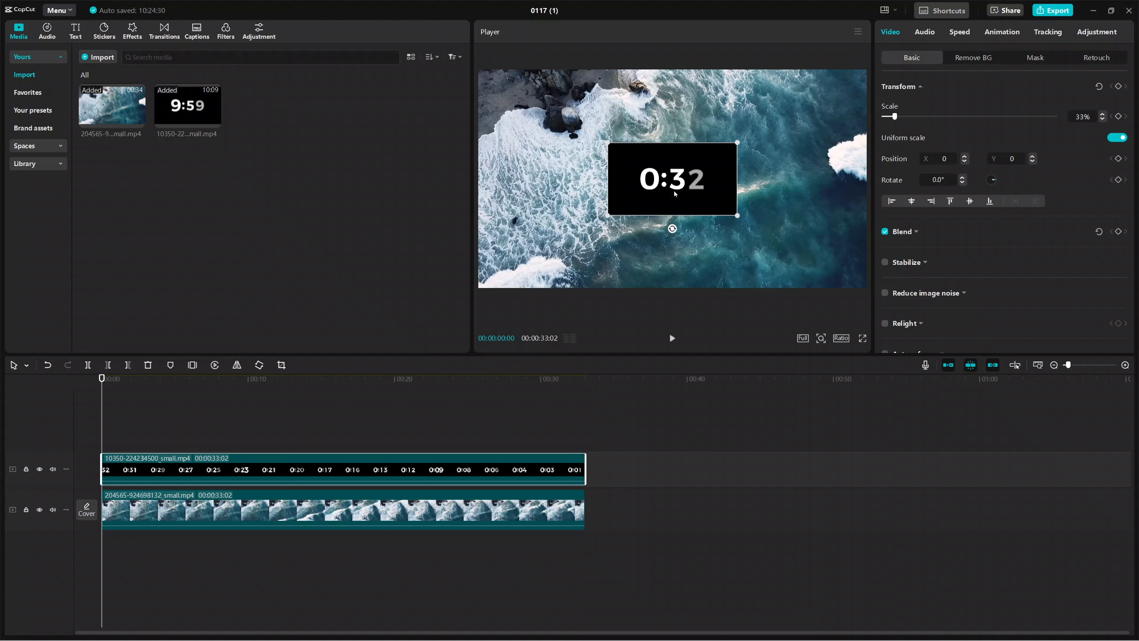
Remove the countdown overlay's black background with Chroma key, sampling the black and using intensity 14 and shadow 0
left_click(916, 232)
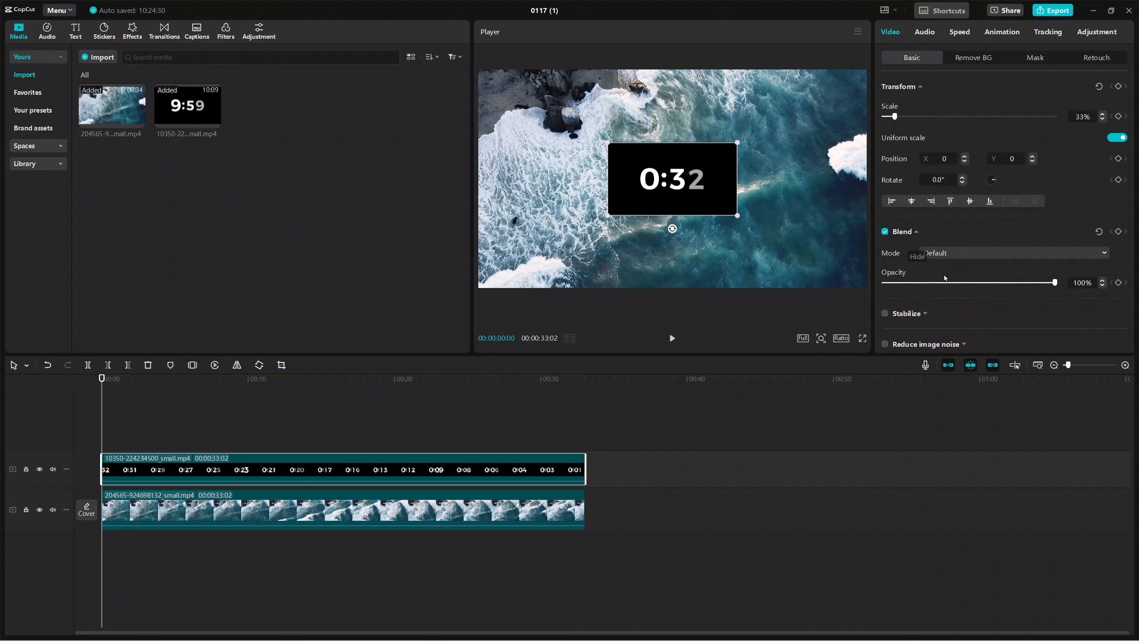
mouse_move(1055, 282)
left_mouse_down()
mouse_move(1006, 283)
mouse_move(1062, 287)
left_mouse_up()
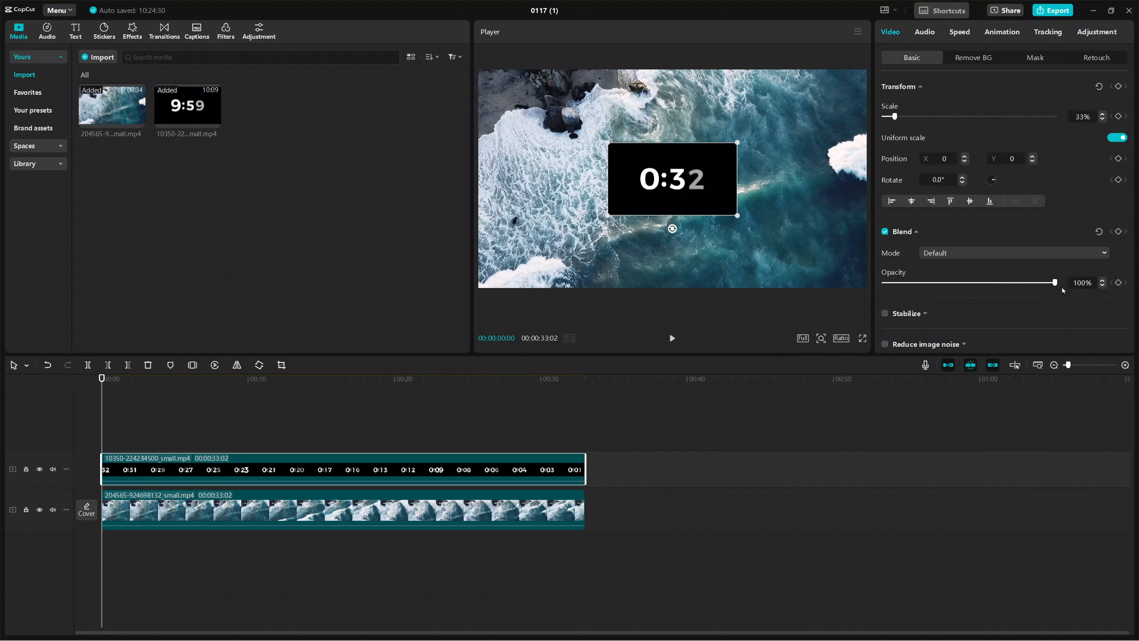
left_click(966, 56)
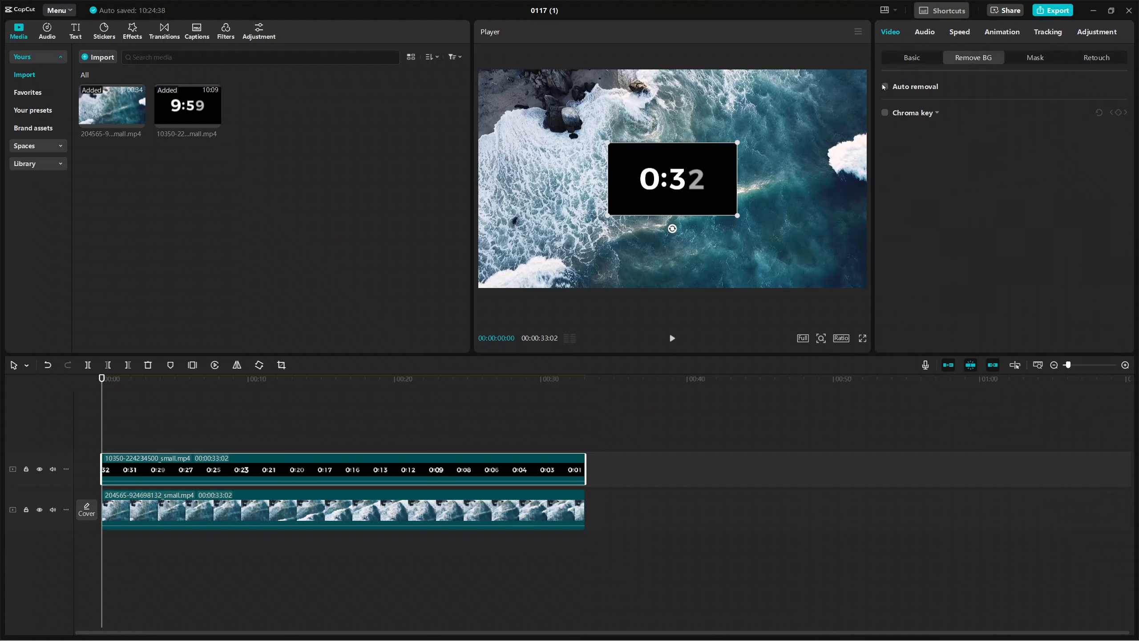
left_click(887, 113)
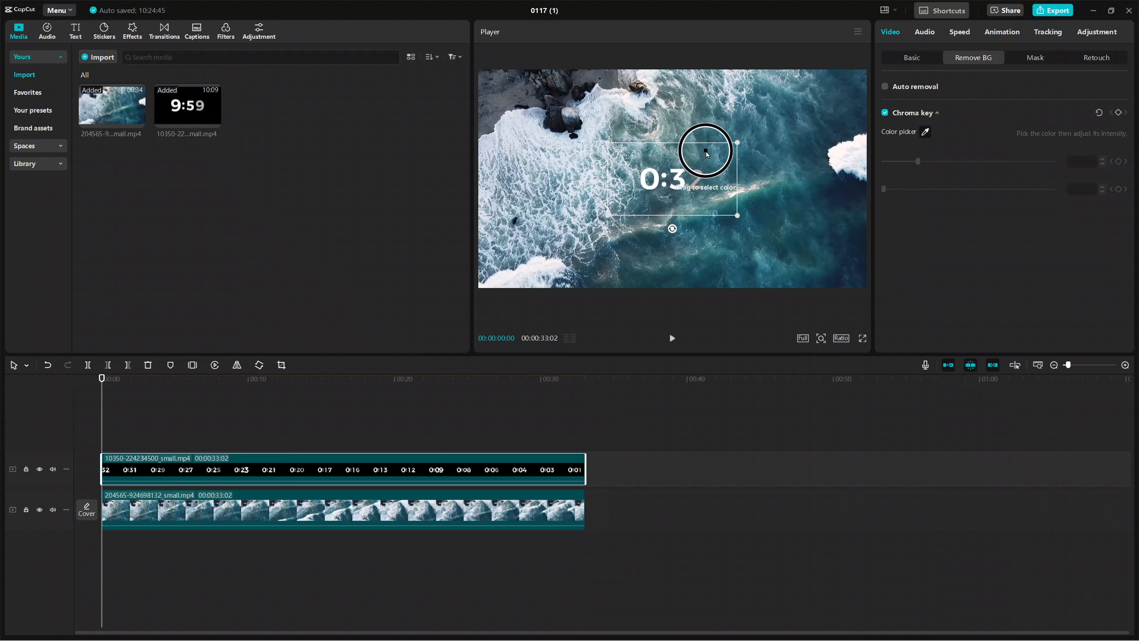
left_click(705, 147)
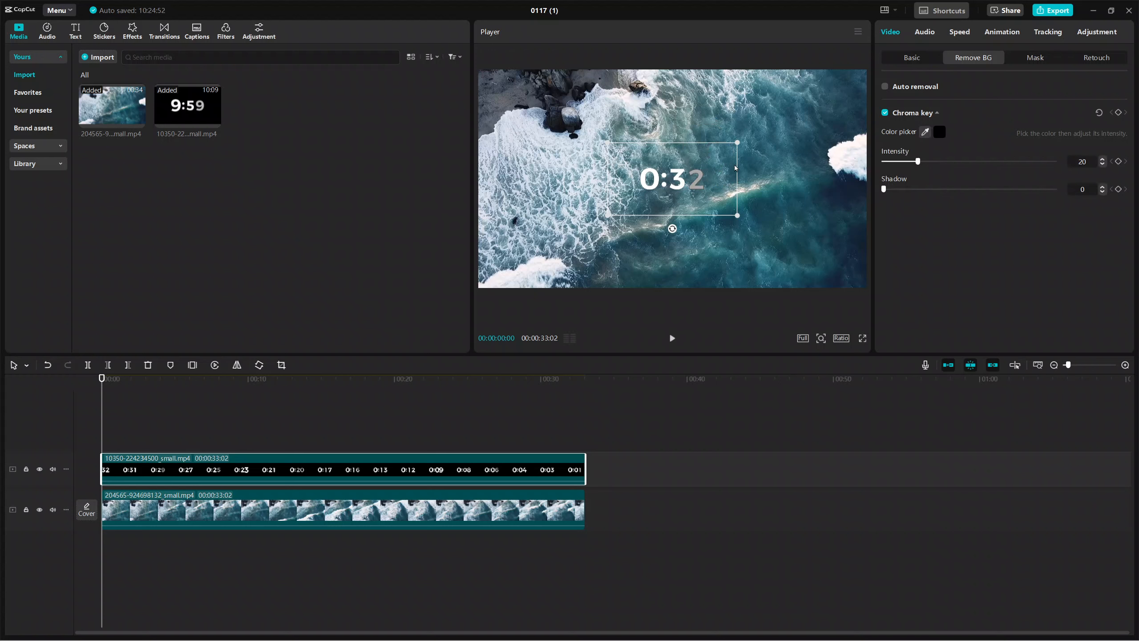
left_click_drag(917, 162, 923, 164)
left_click_drag(1039, 169, 863, 193)
Resize the keyed countdown and place it small in the lower-right corner of the ocean footage
left_click_drag(738, 215, 817, 245)
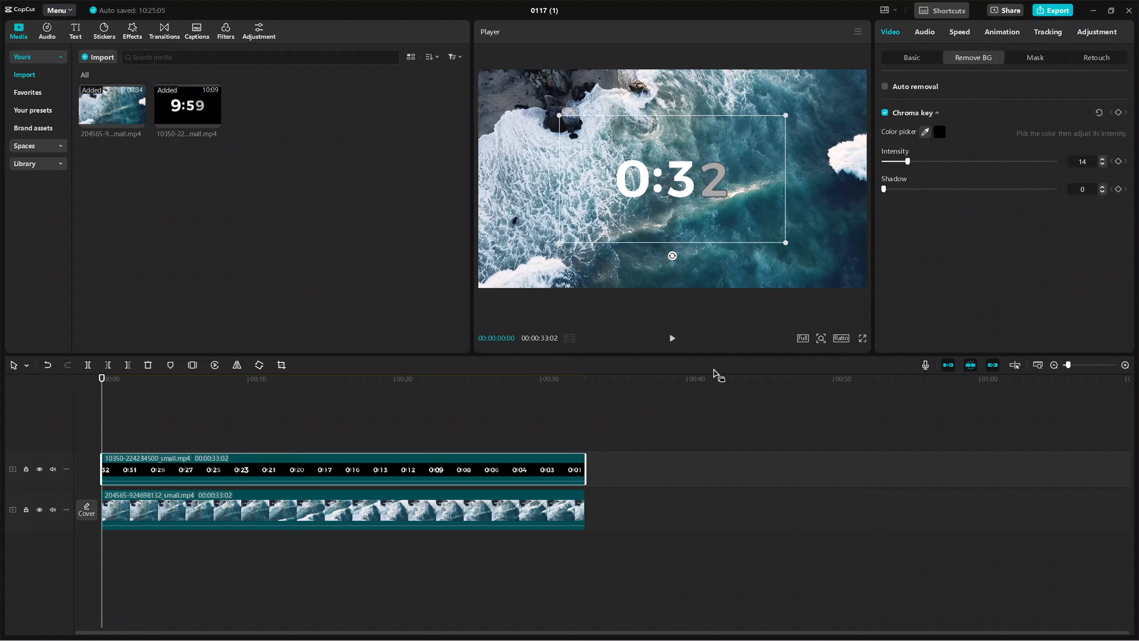
left_click(708, 401)
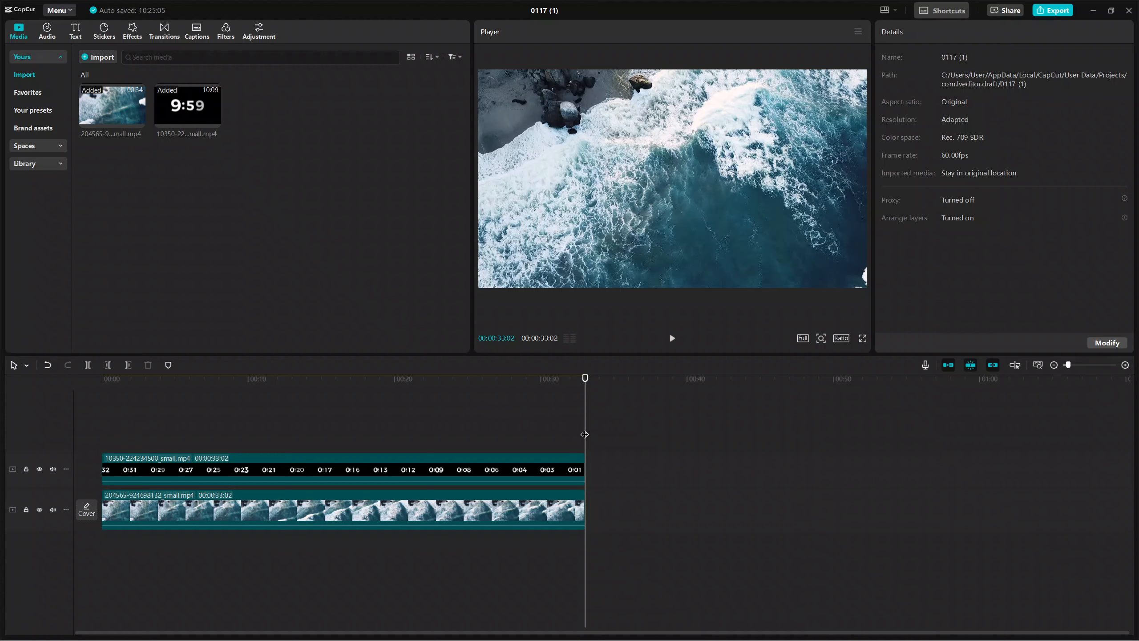
left_click_drag(584, 434, 469, 435)
left_click_drag(666, 193, 716, 218)
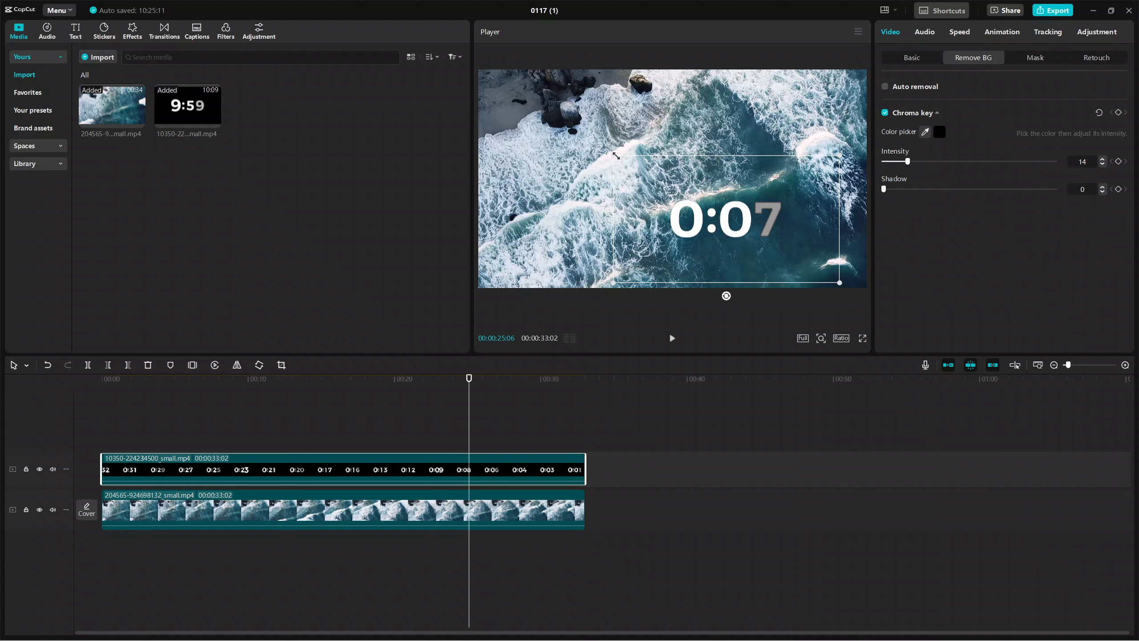
left_click_drag(614, 155, 693, 194)
left_click_drag(743, 228, 804, 263)
Play the video from the beginning to preview the countdown over the ocean footage with nothing selected
left_click_drag(468, 437, 97, 438)
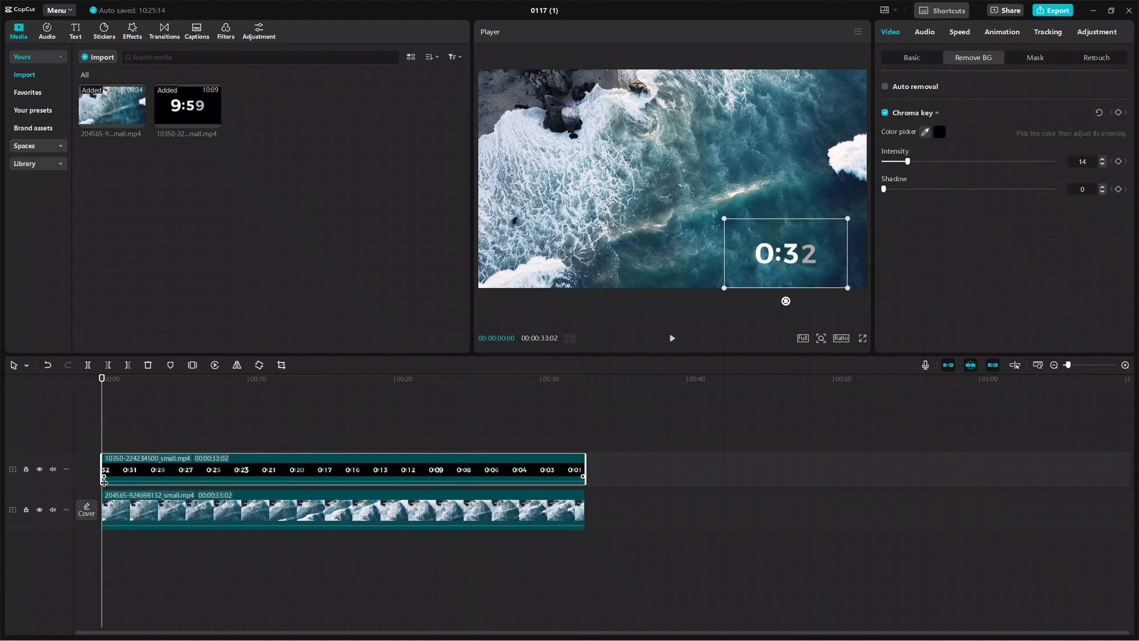
left_click(672, 338)
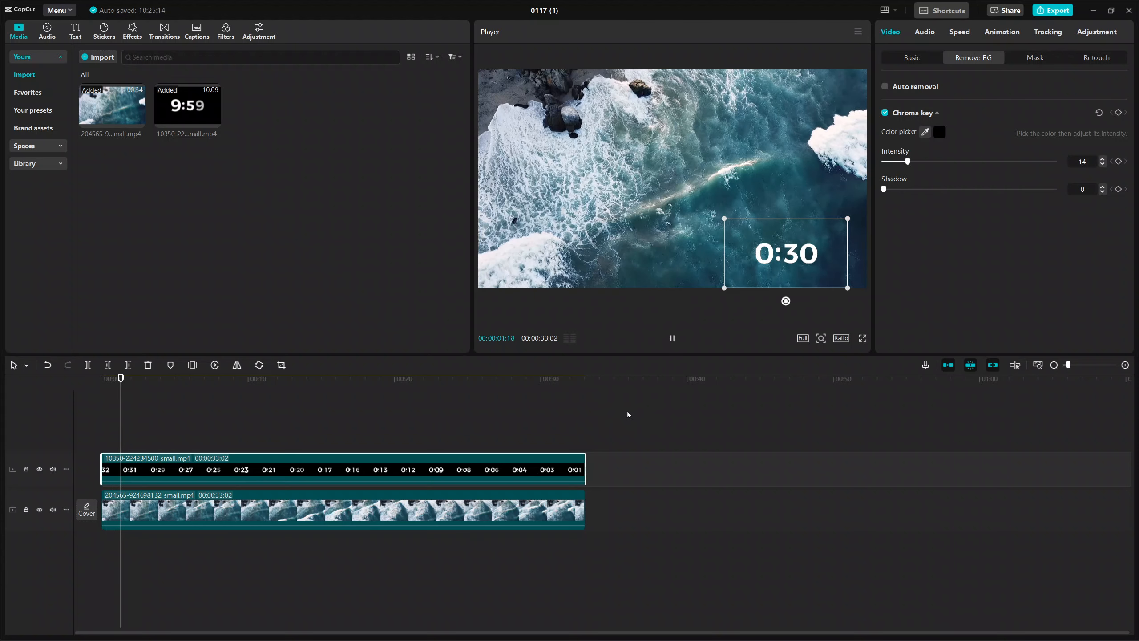
left_click(725, 412)
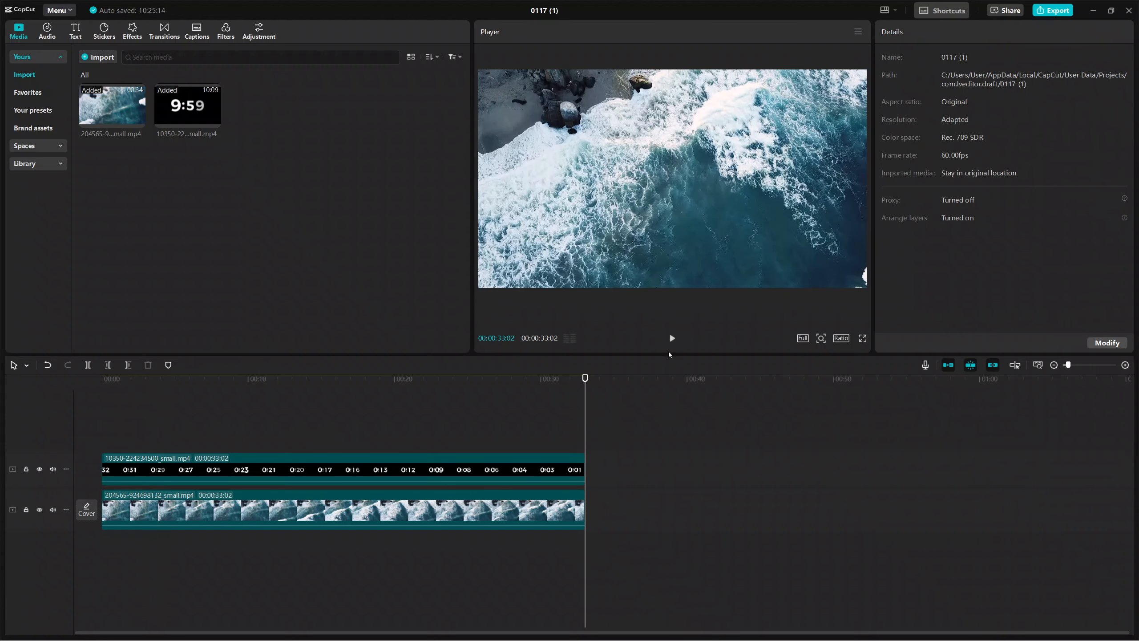
key("space")
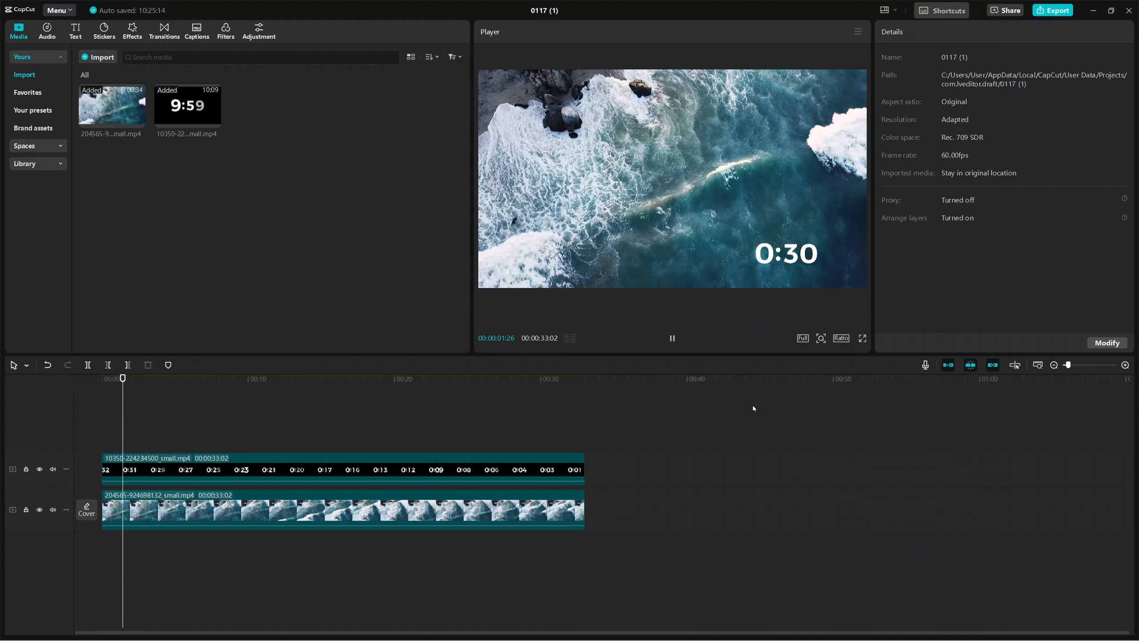